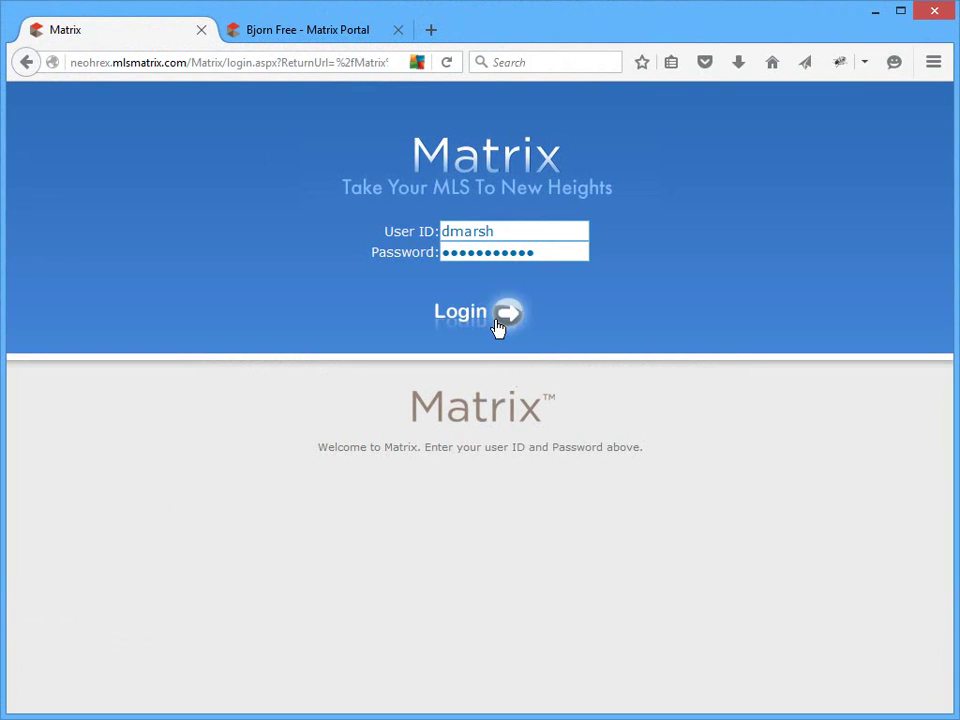
- Sign in to Matrix and open the Settings page under My Matrix
click(498, 325)
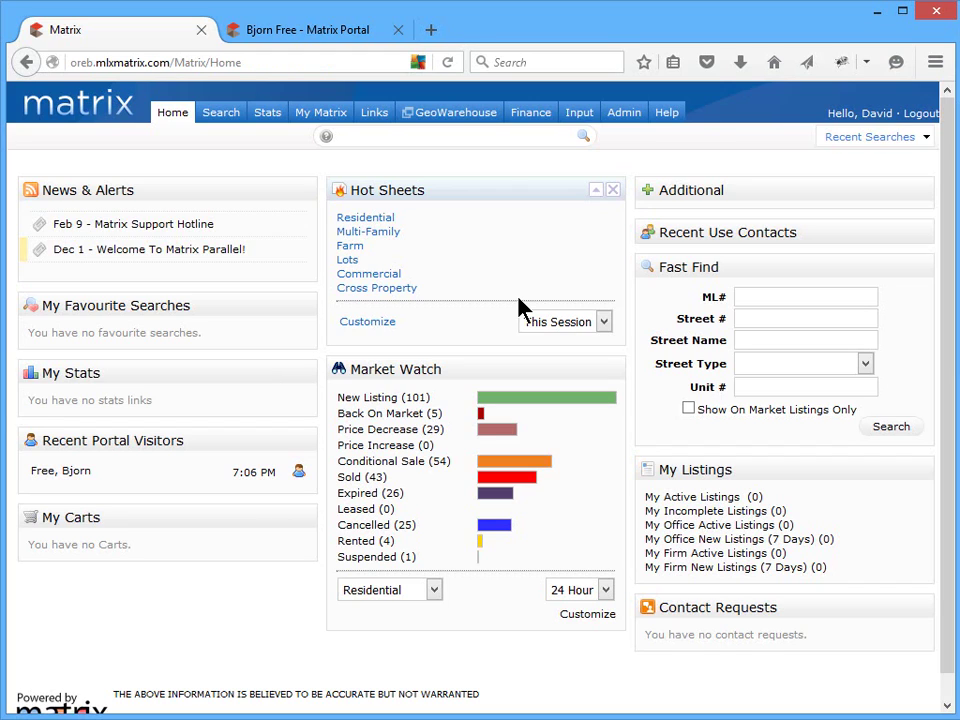
mouse_move(334, 120)
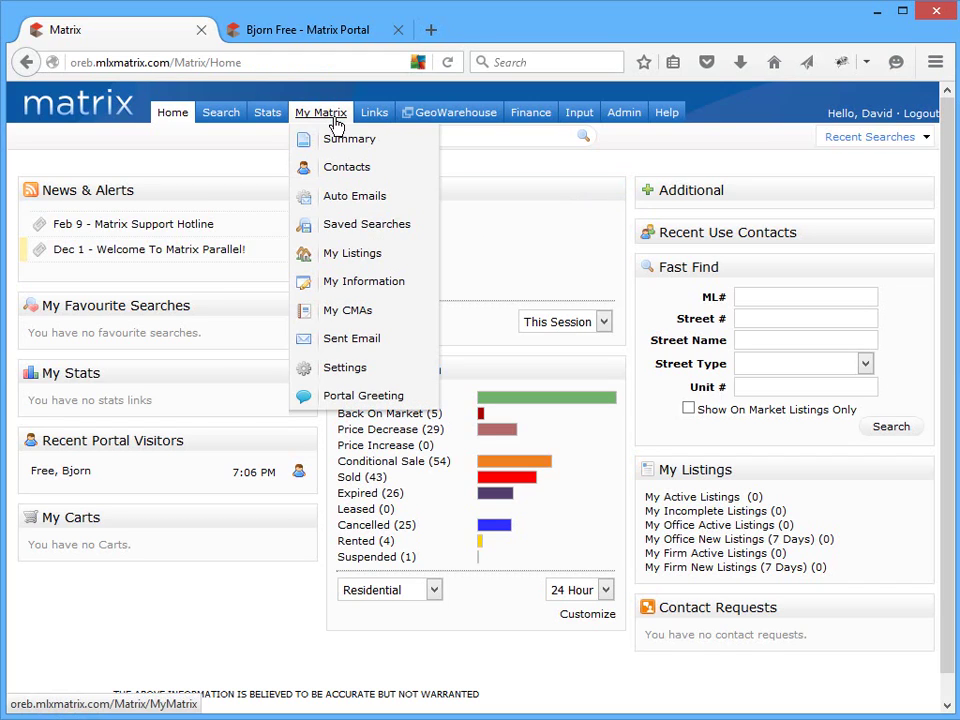
click(340, 370)
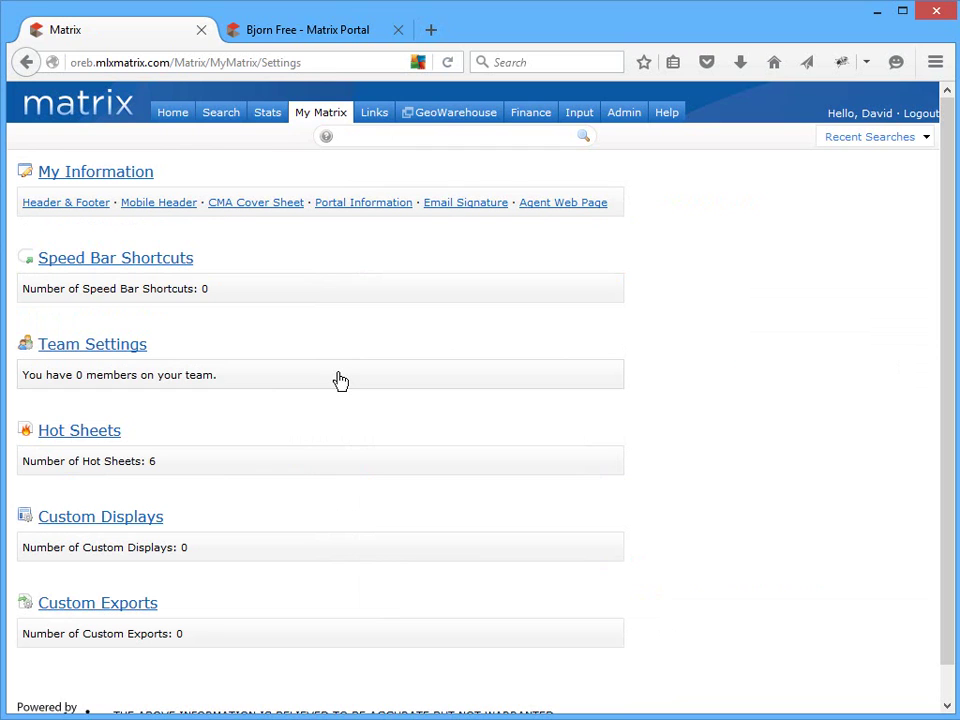
- On My Information, turn on the Full Name override, shorten the first name, and save
click(133, 178)
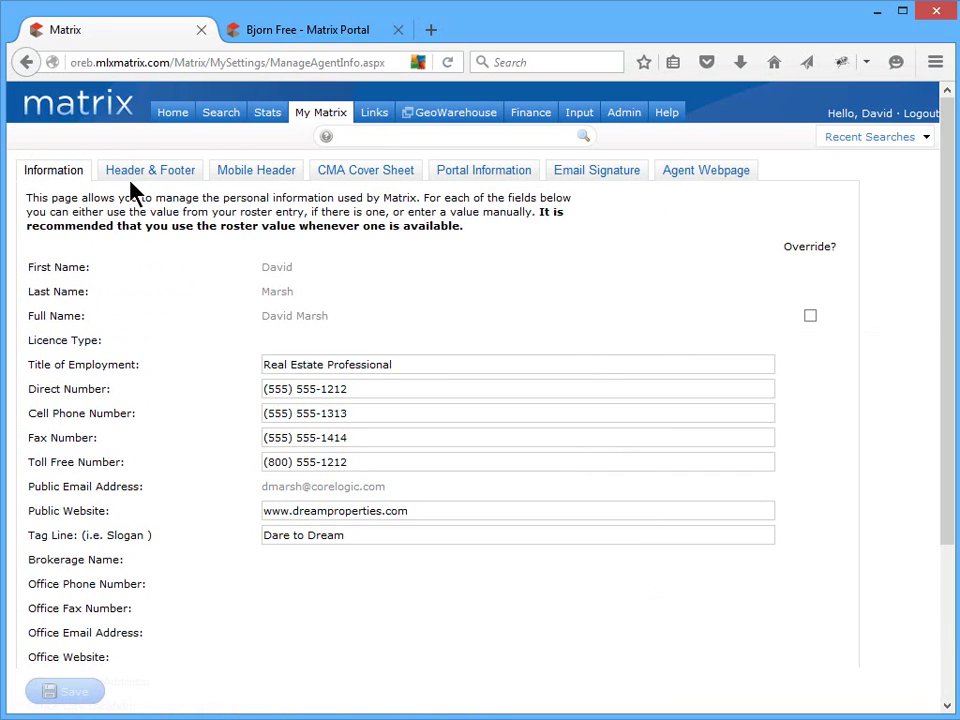
click(810, 316)
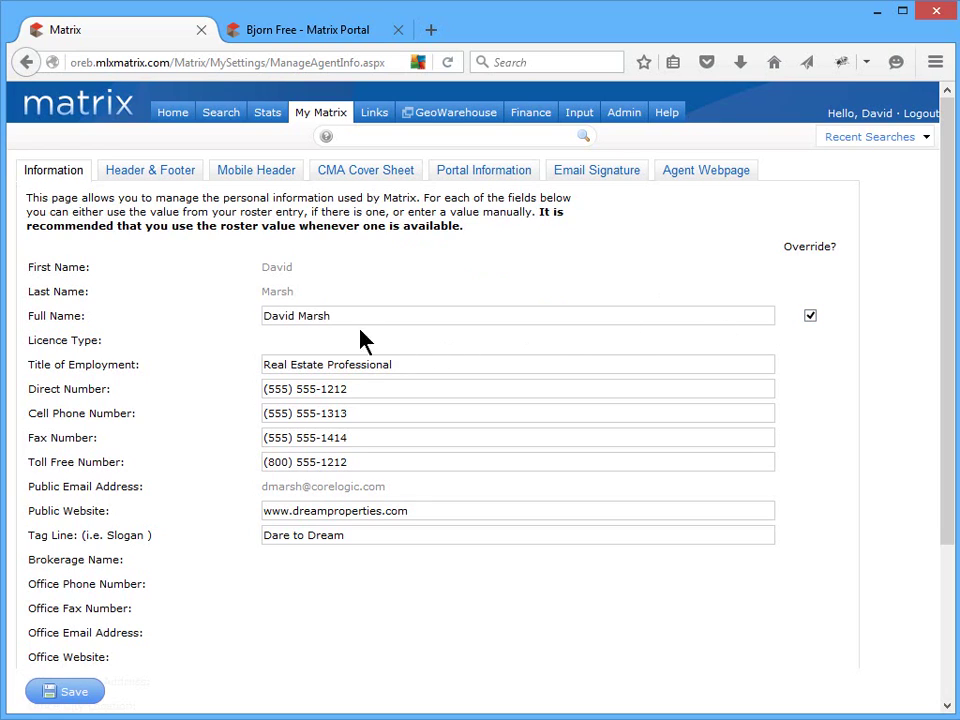
drag(294, 316, 286, 318)
text(e)
click(80, 690)
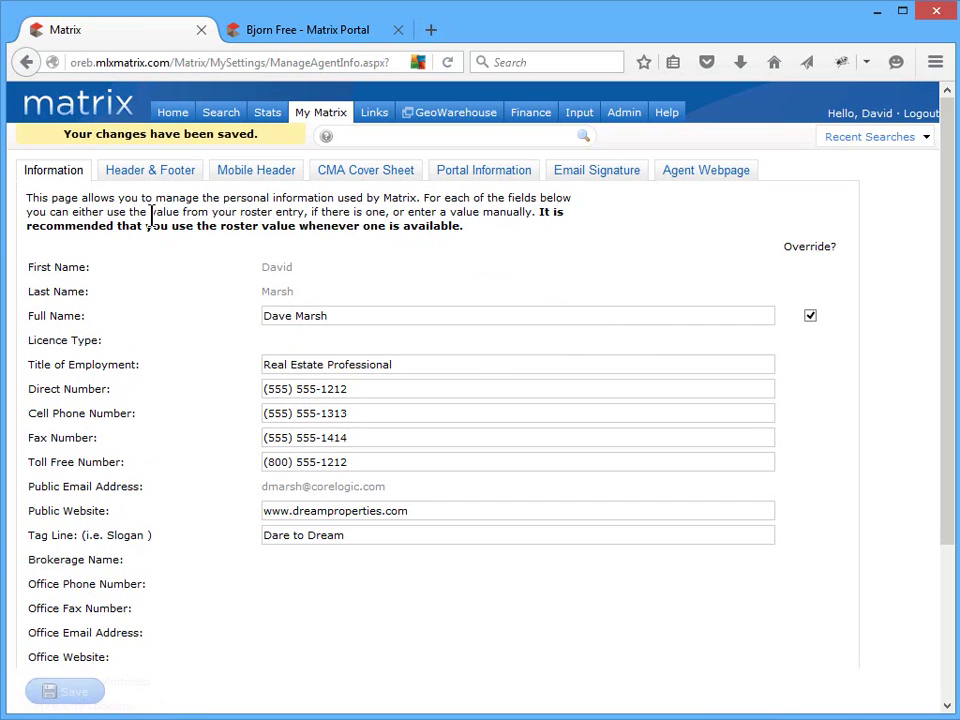
- Switch the header to the Basic Info Complete package, preview it, and save
click(168, 178)
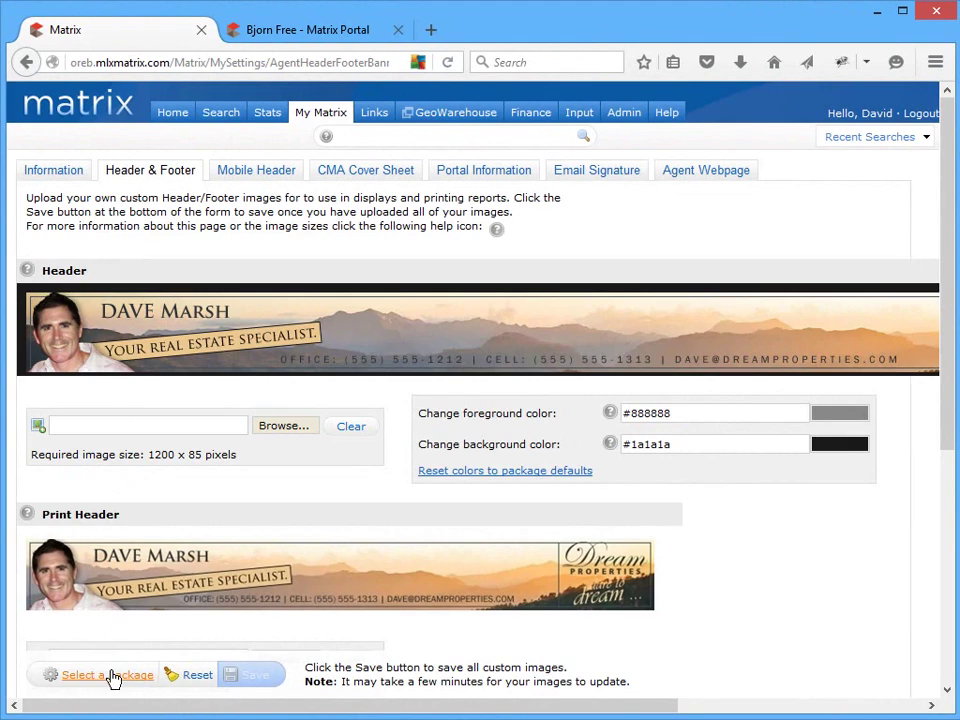
click(112, 678)
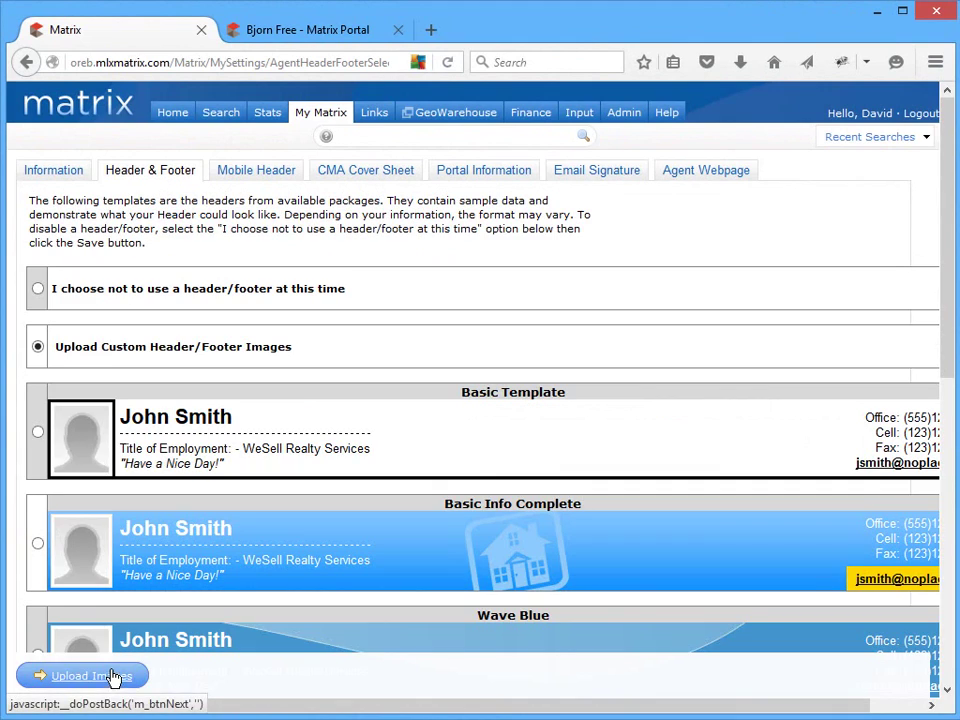
click(37, 544)
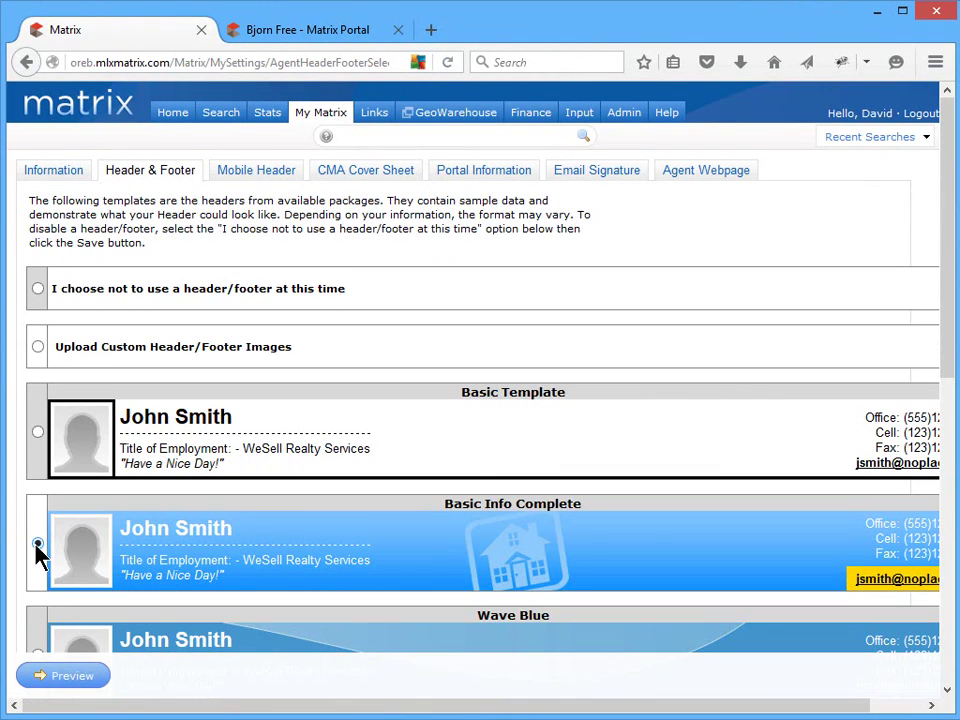
click(70, 677)
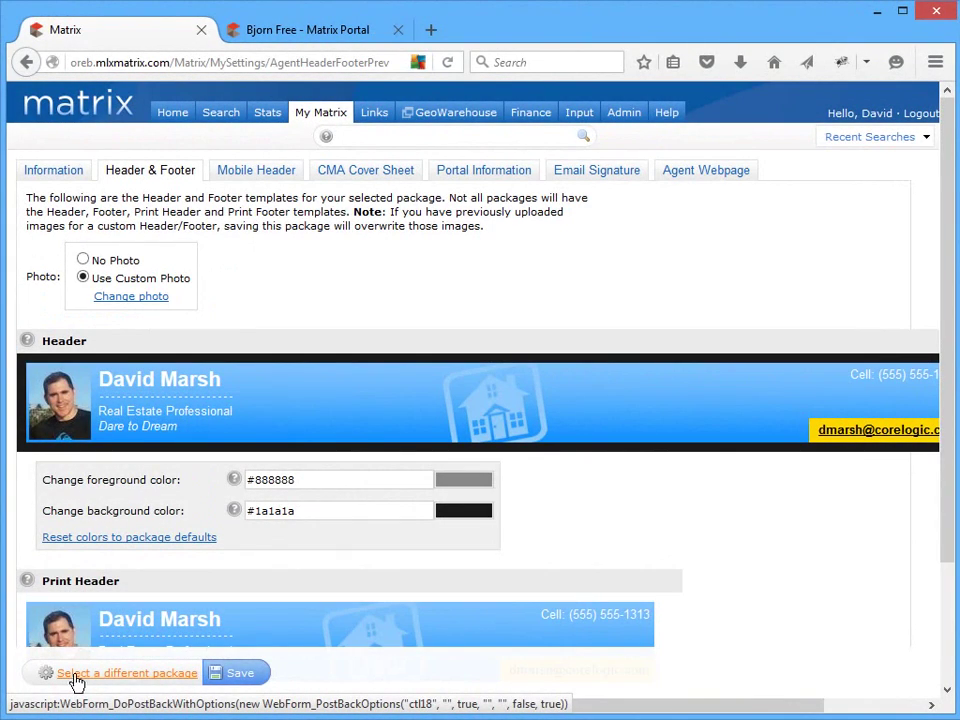
click(236, 680)
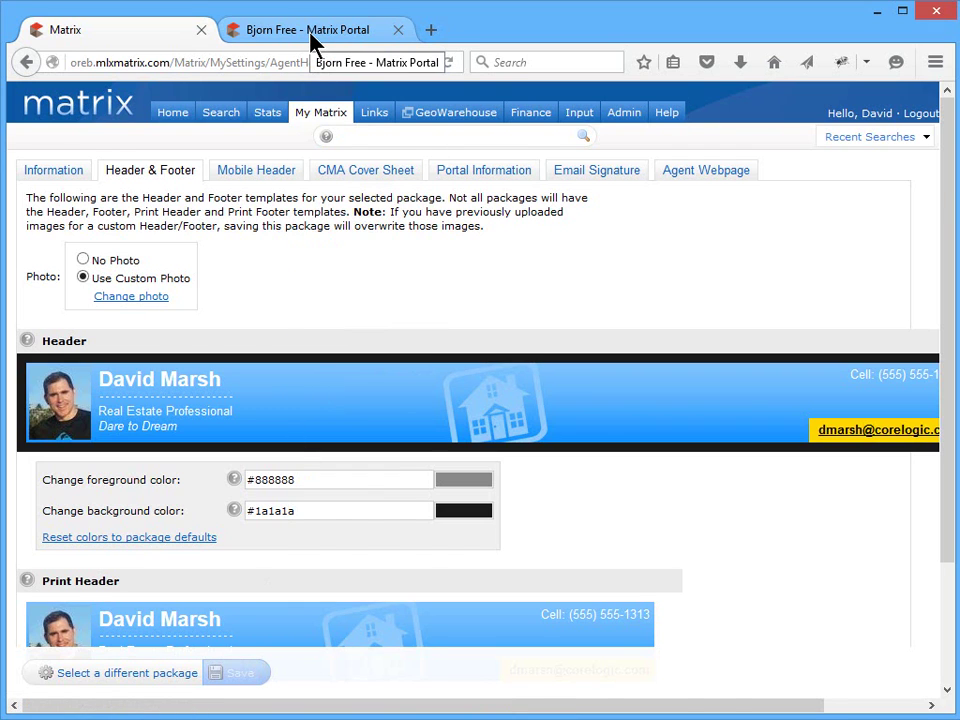
- Check the header on the client portal, then save the mobile header with custom photo and empty fourth line
click(308, 33)
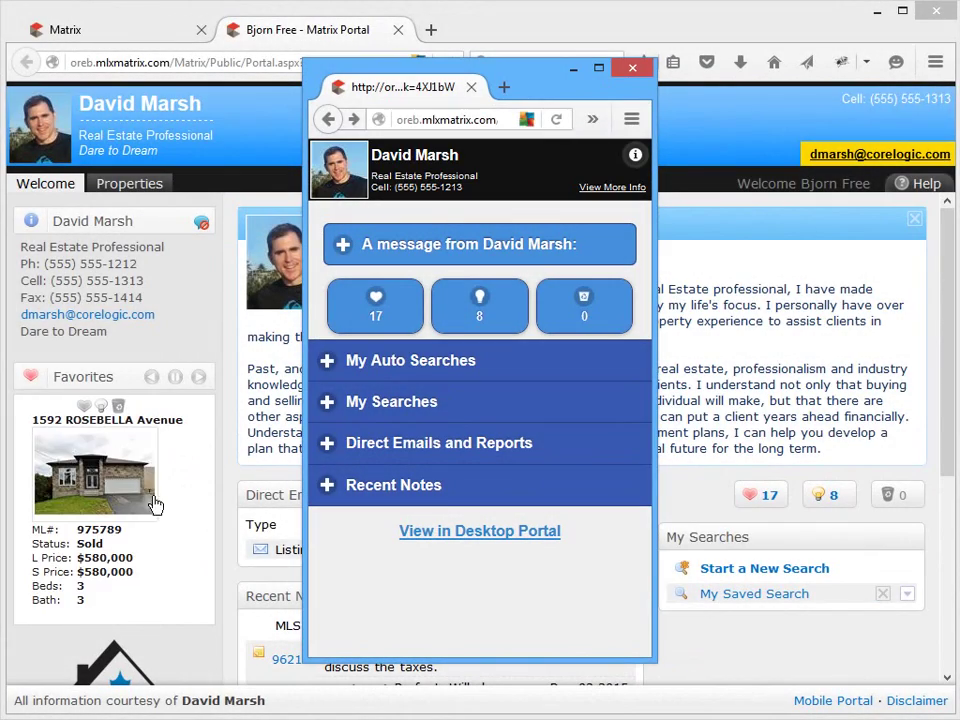
click(118, 36)
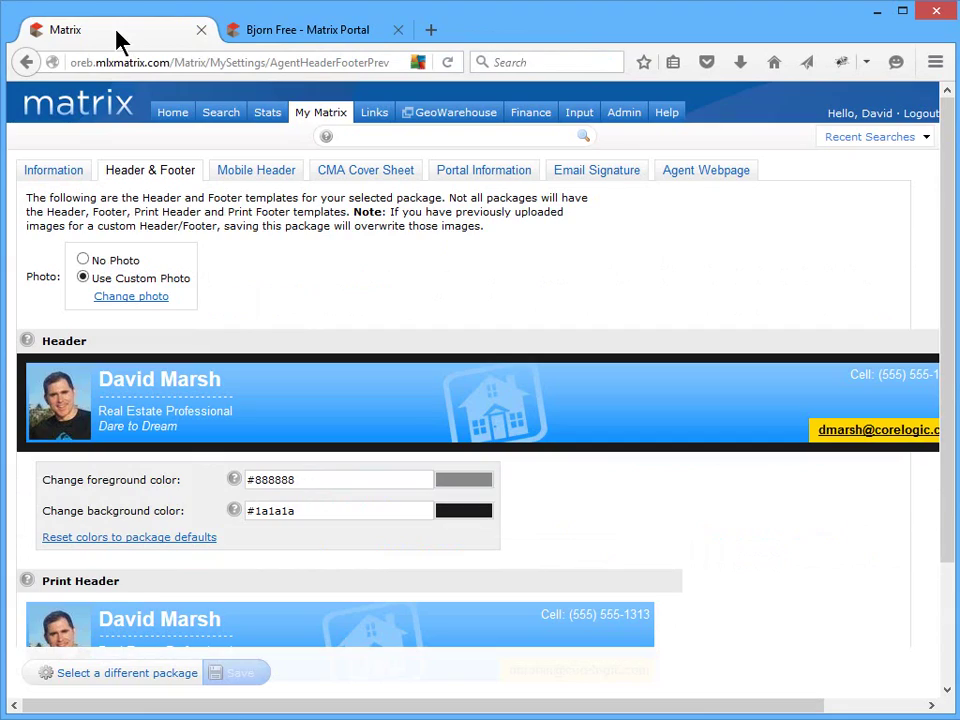
click(226, 177)
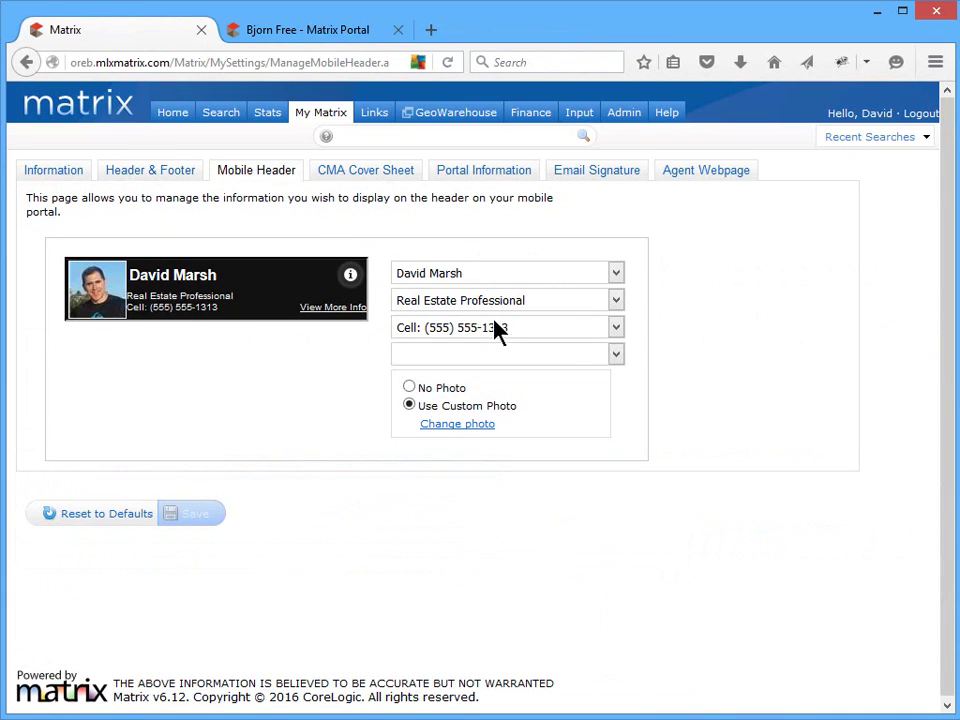
click(580, 356)
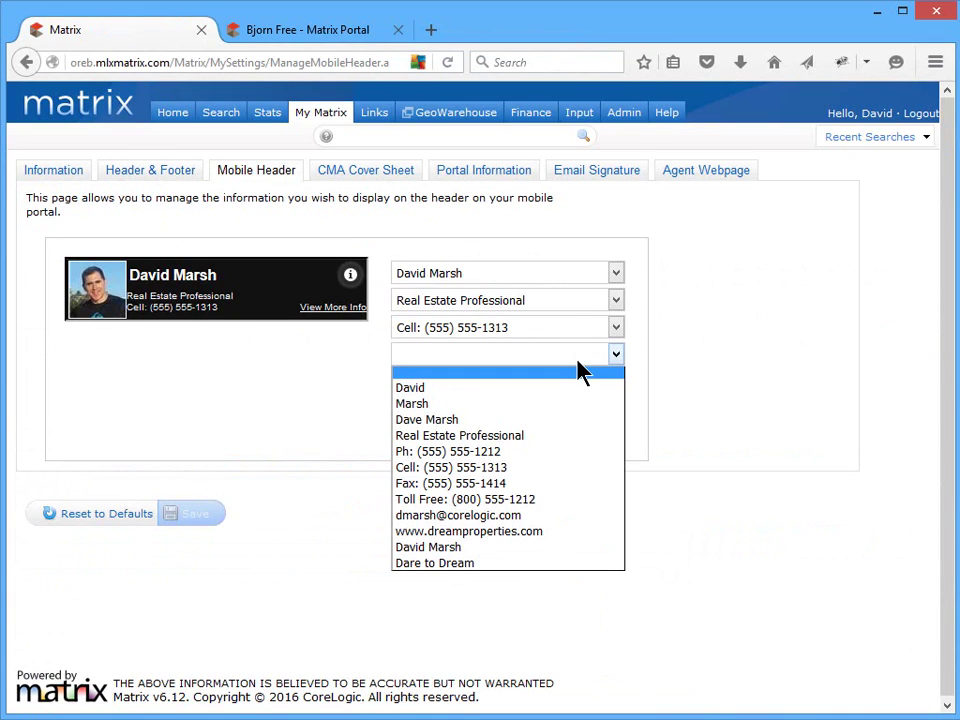
click(583, 372)
click(409, 387)
click(409, 405)
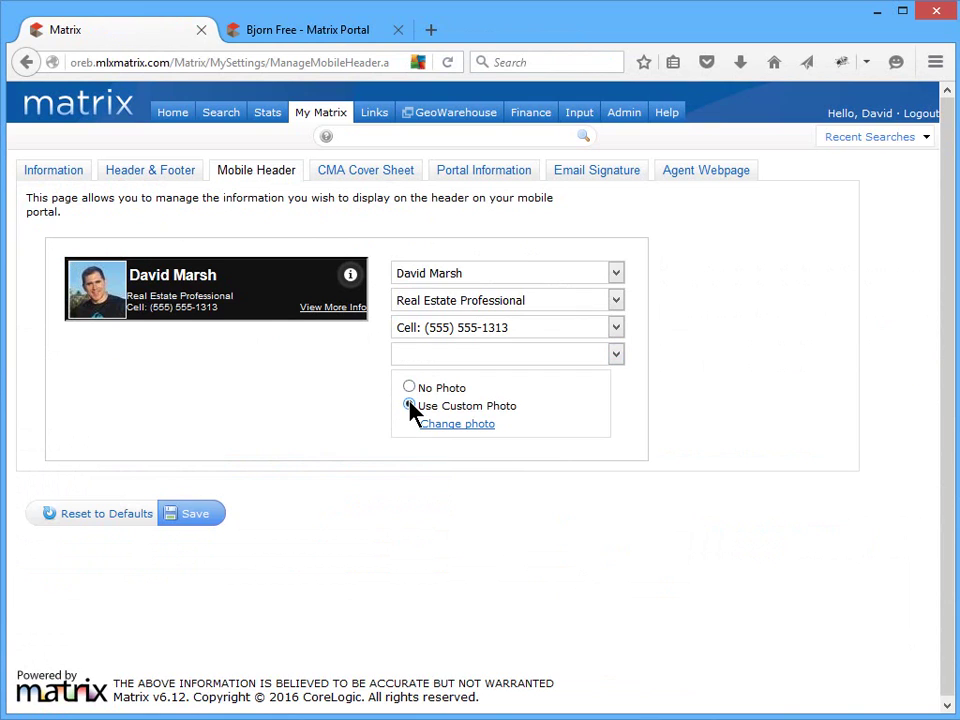
click(205, 519)
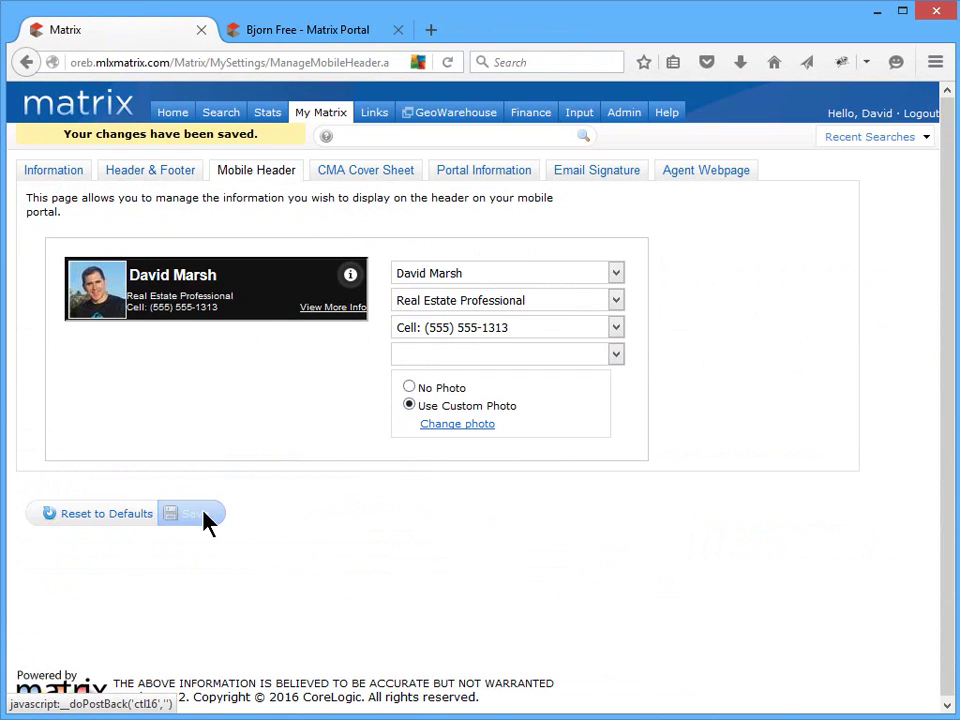
- Override the CMA cover sheet name with the shortened first name, save it, and save the cropped cover photo
click(381, 175)
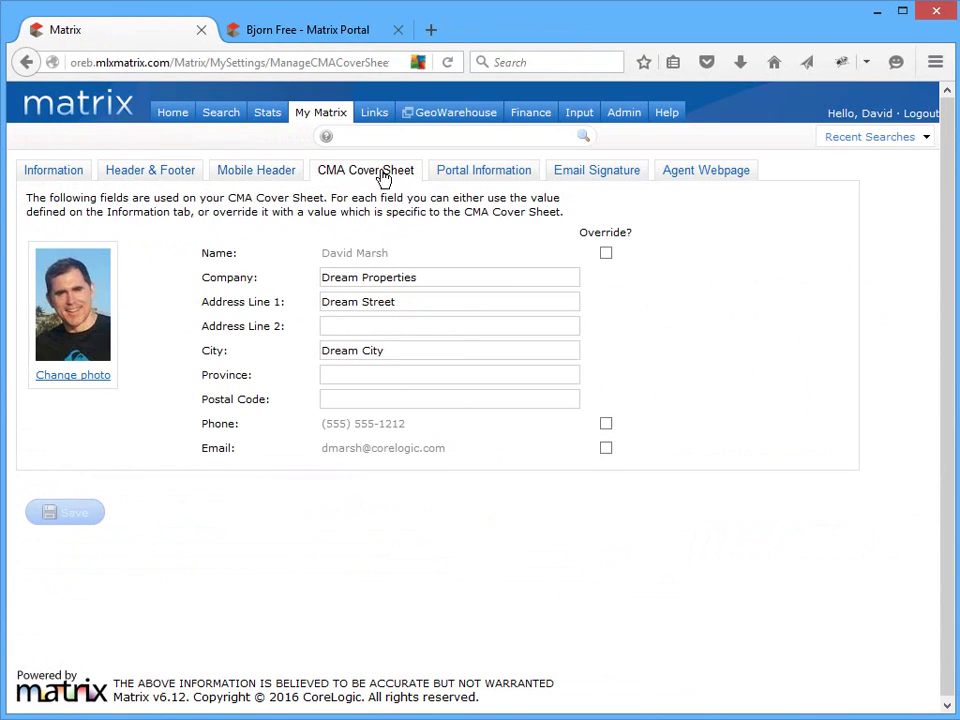
click(605, 254)
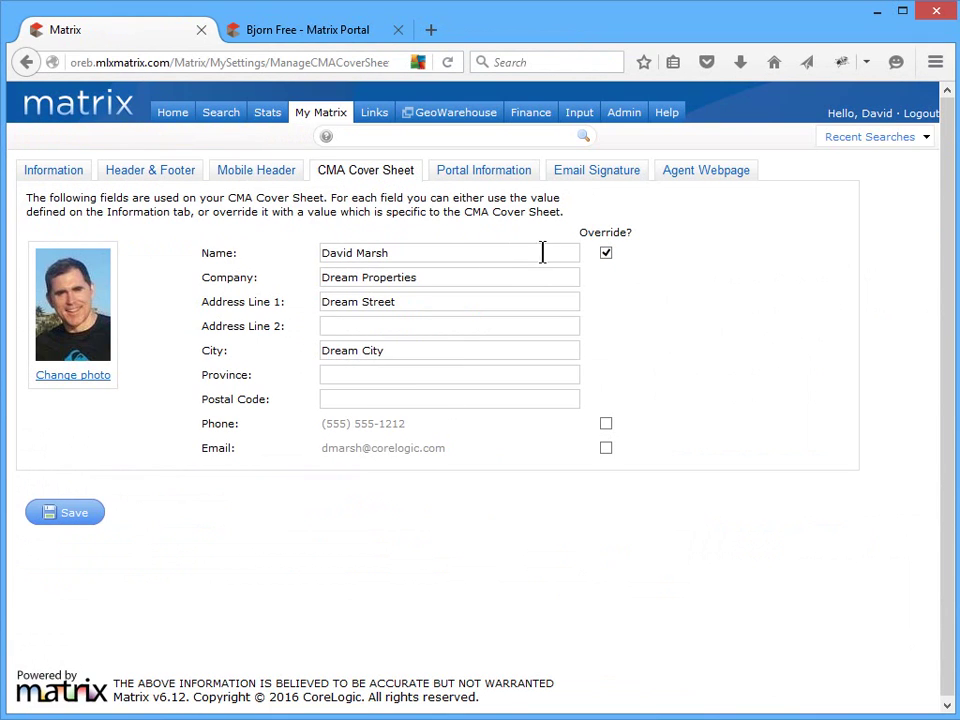
drag(341, 253, 352, 253)
text(e)
click(77, 516)
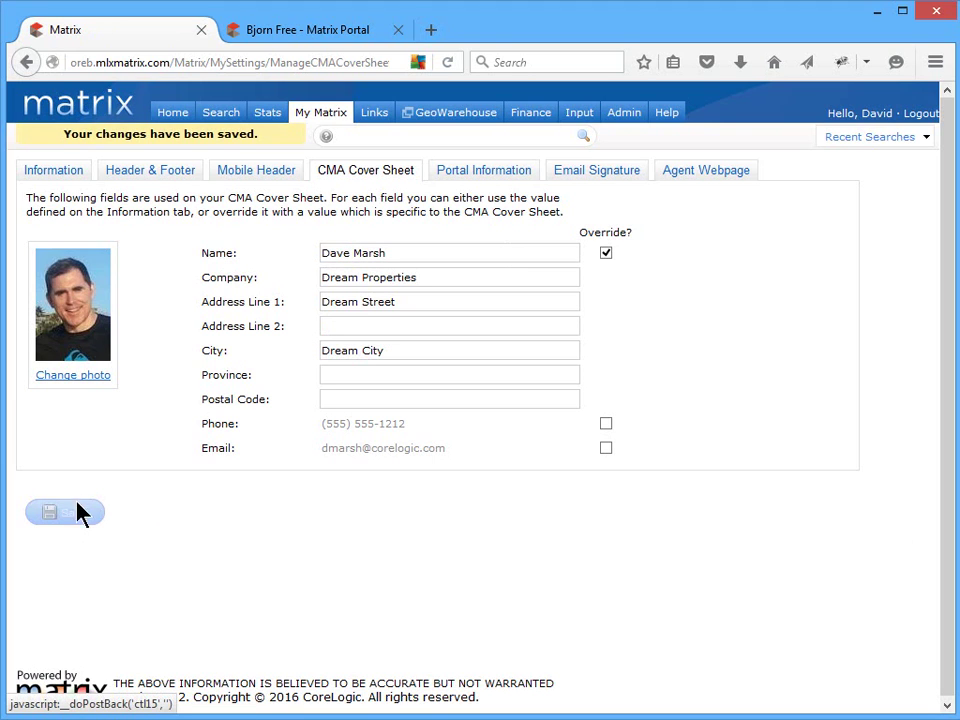
click(90, 376)
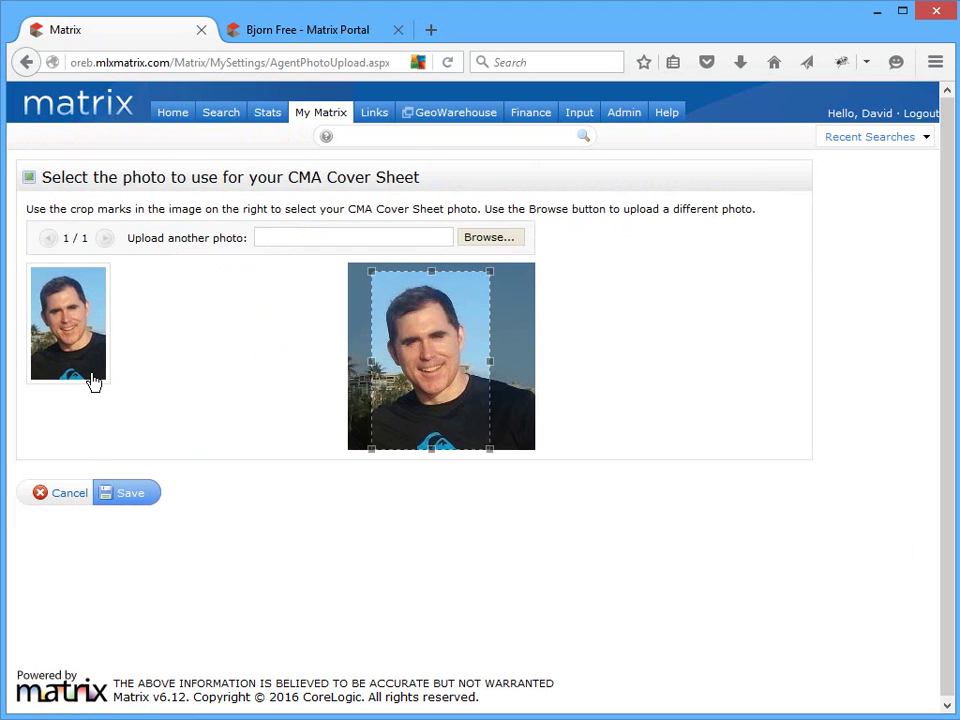
click(130, 494)
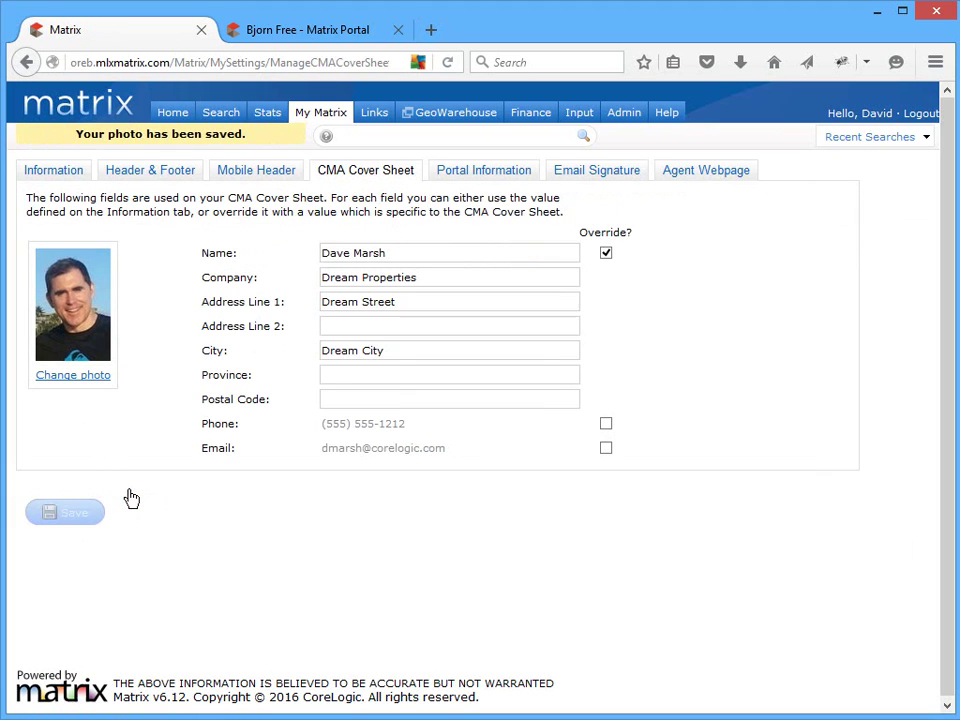
- Start a new CMA to confirm the agent info on its cover, then go back to the settings
mouse_move(335, 116)
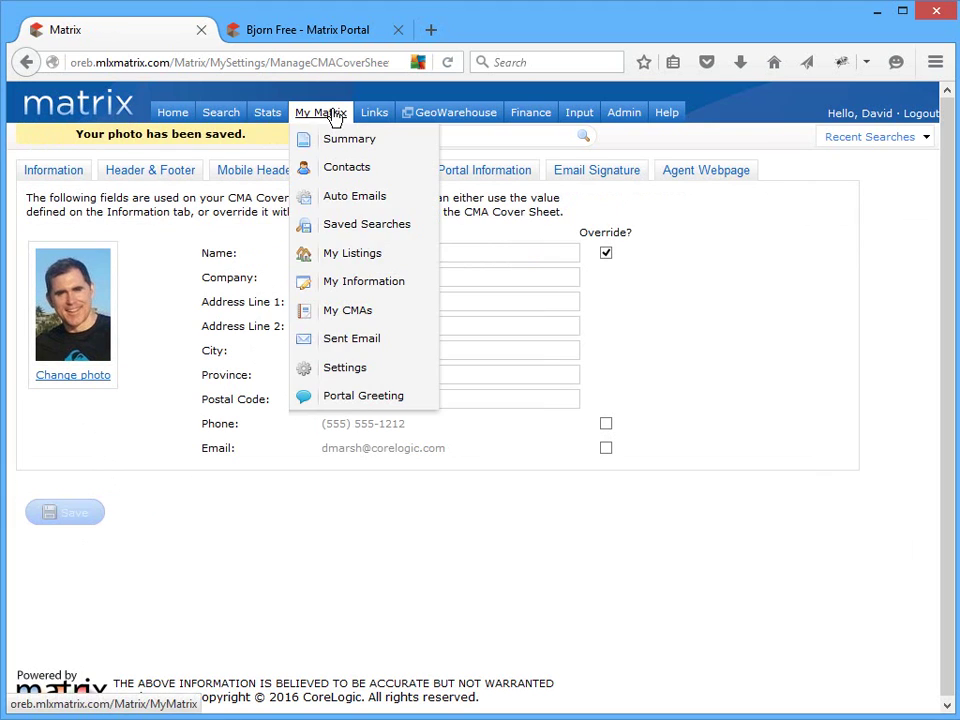
click(354, 316)
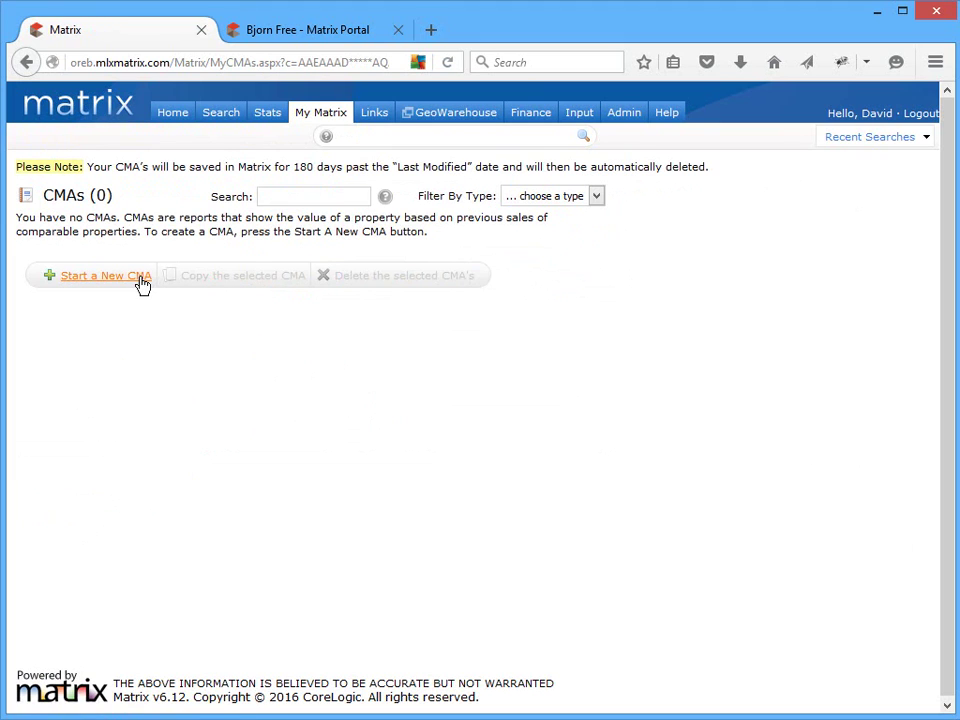
click(140, 277)
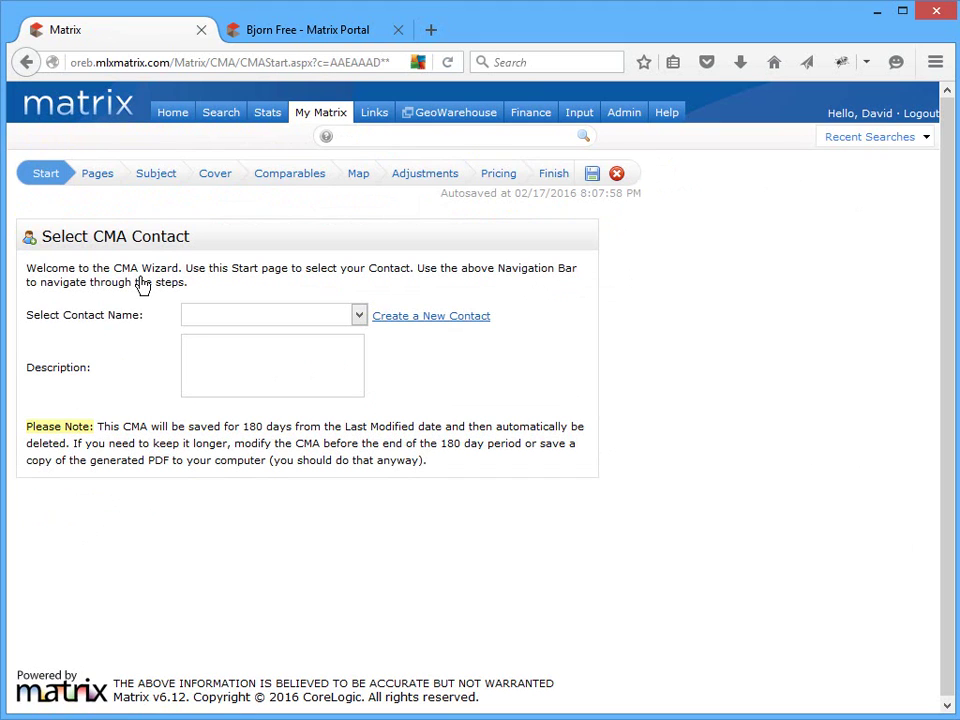
click(221, 184)
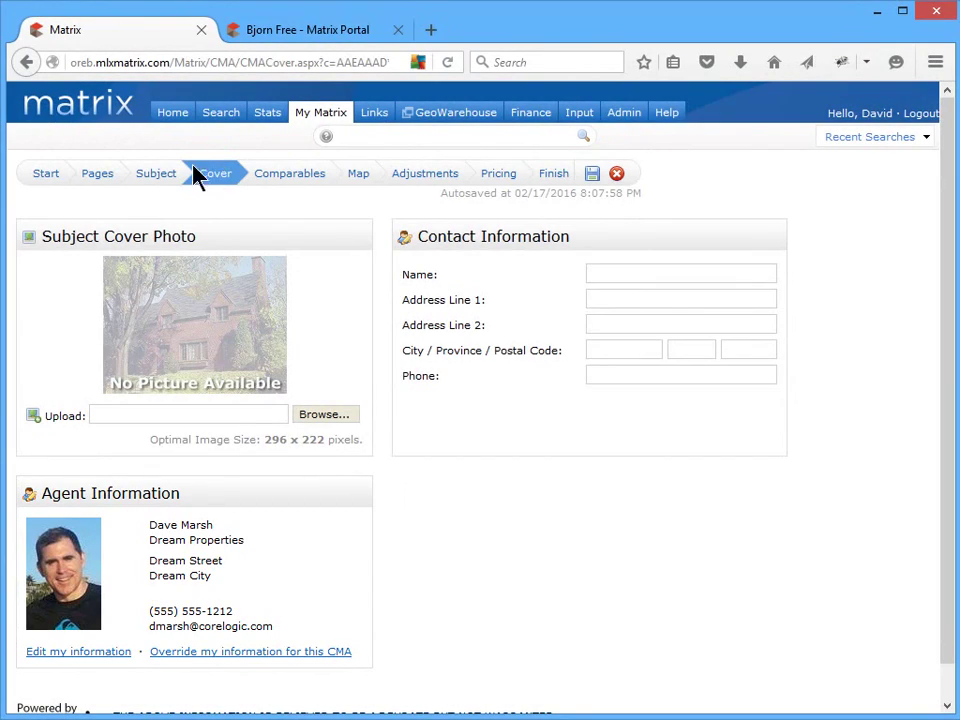
click(26, 62)
click(26, 62)
click(26, 62)
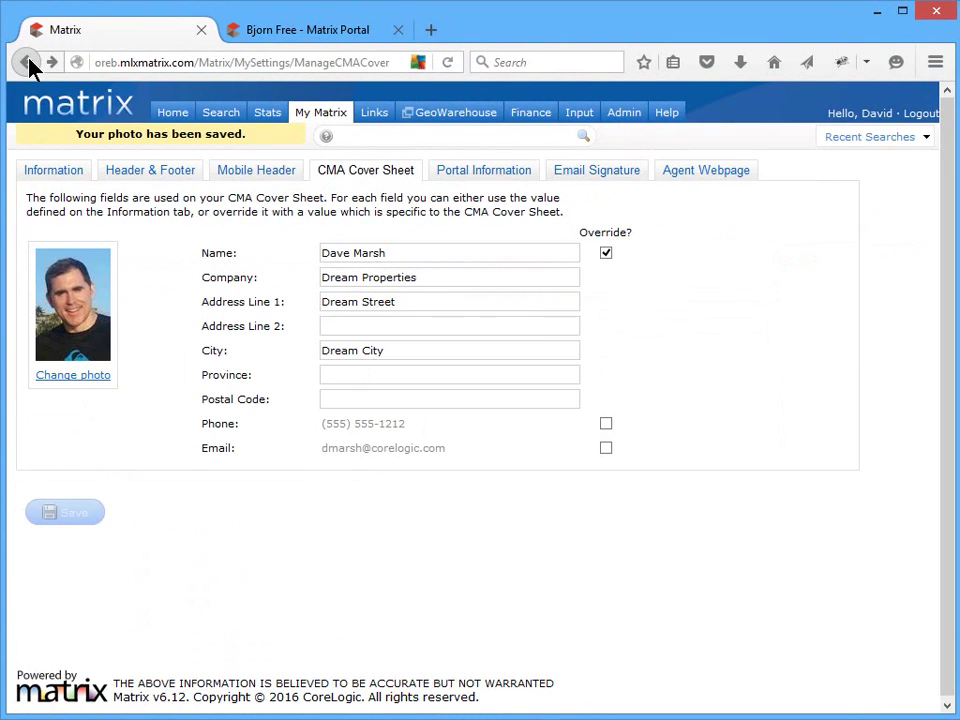
- Preview the portal welcome page, then add My Active Listings links to Portal Information and save
click(455, 171)
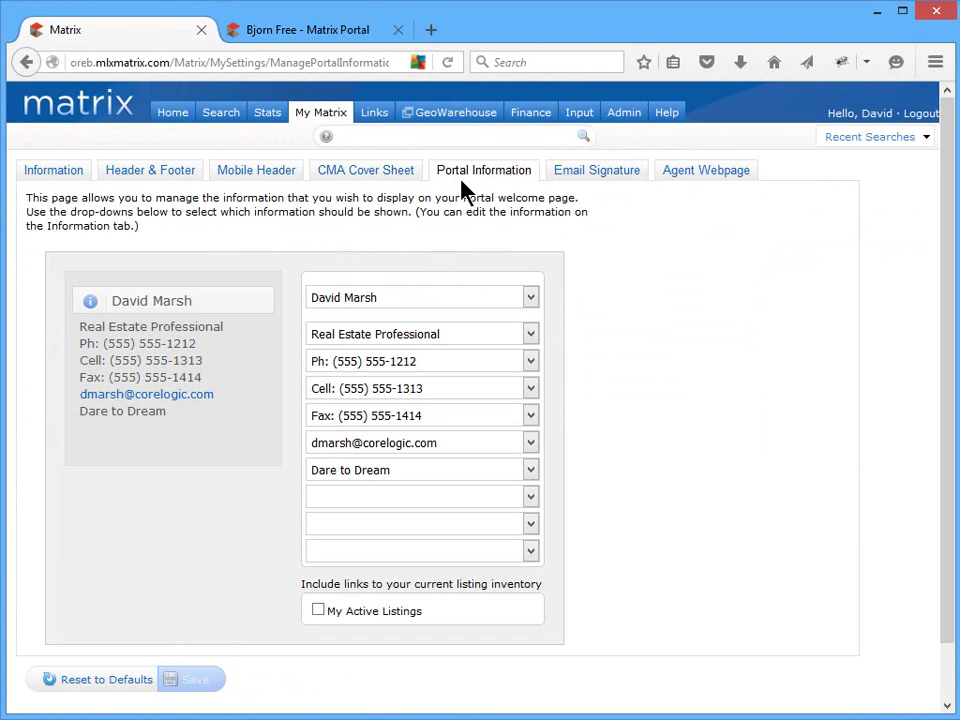
click(515, 497)
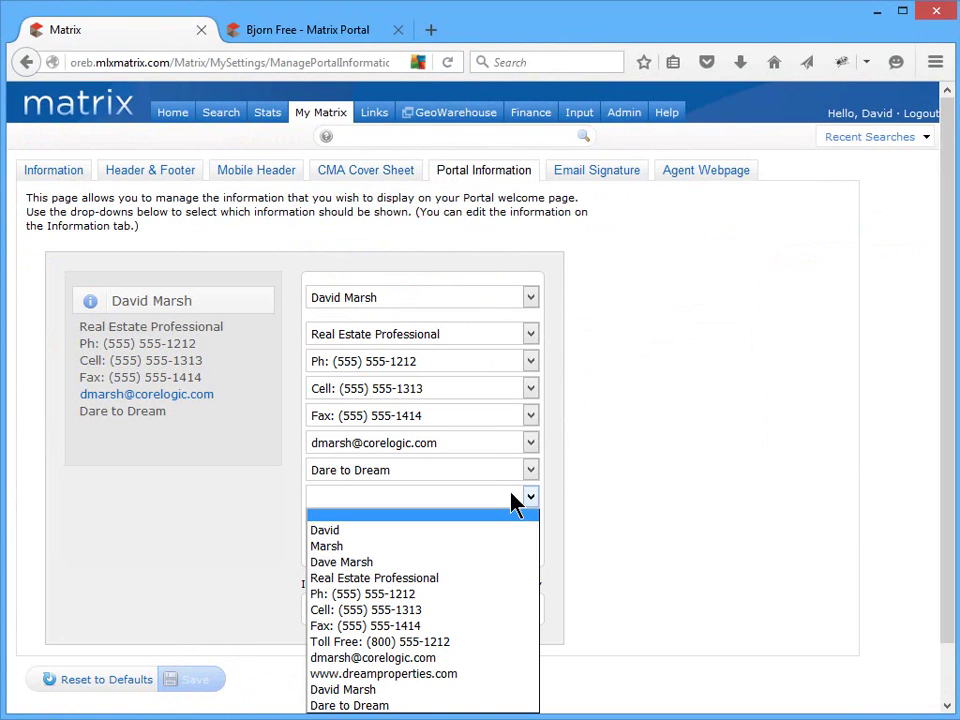
click(515, 497)
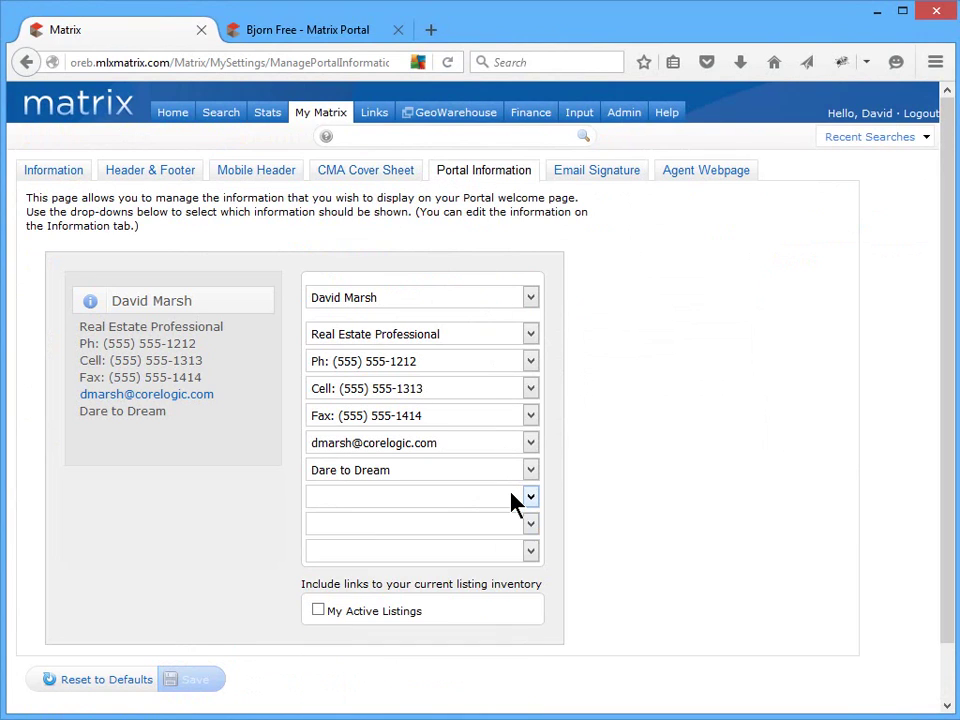
click(370, 34)
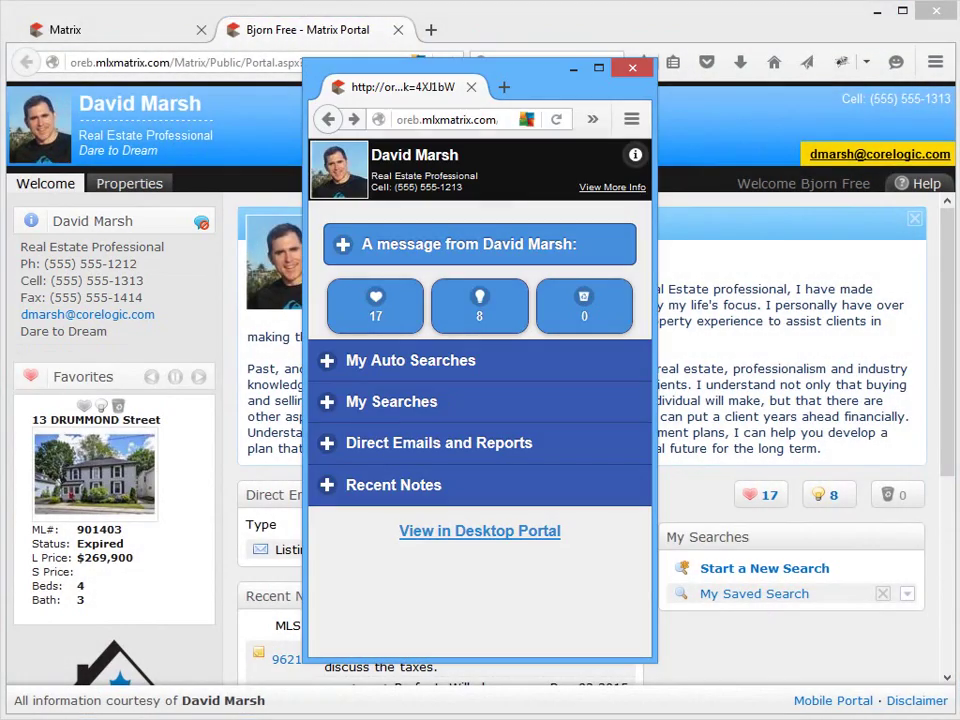
click(604, 192)
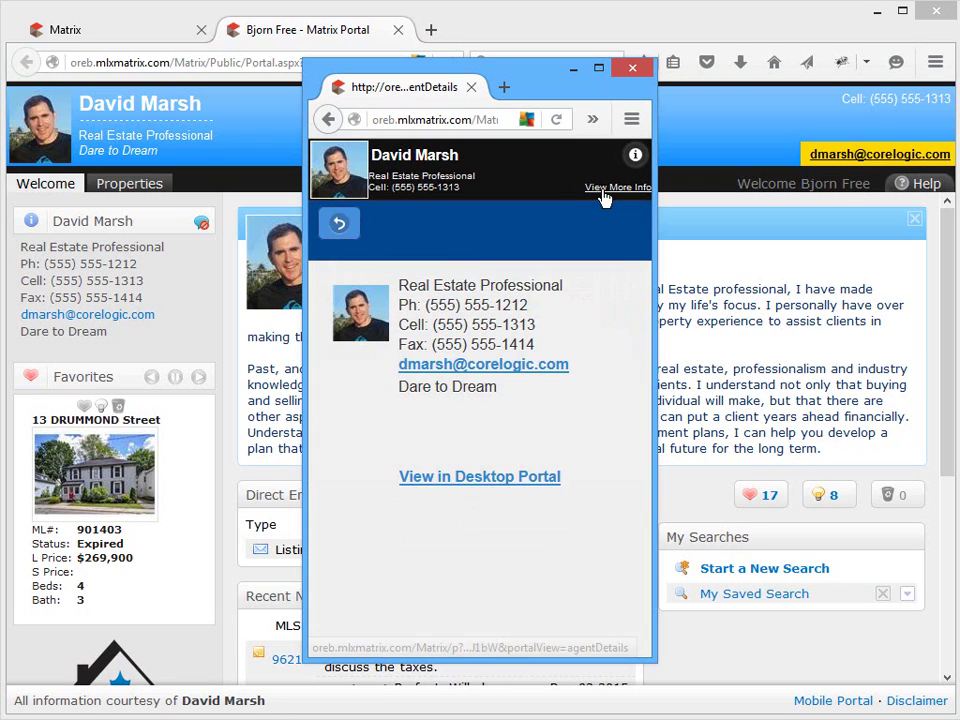
click(114, 36)
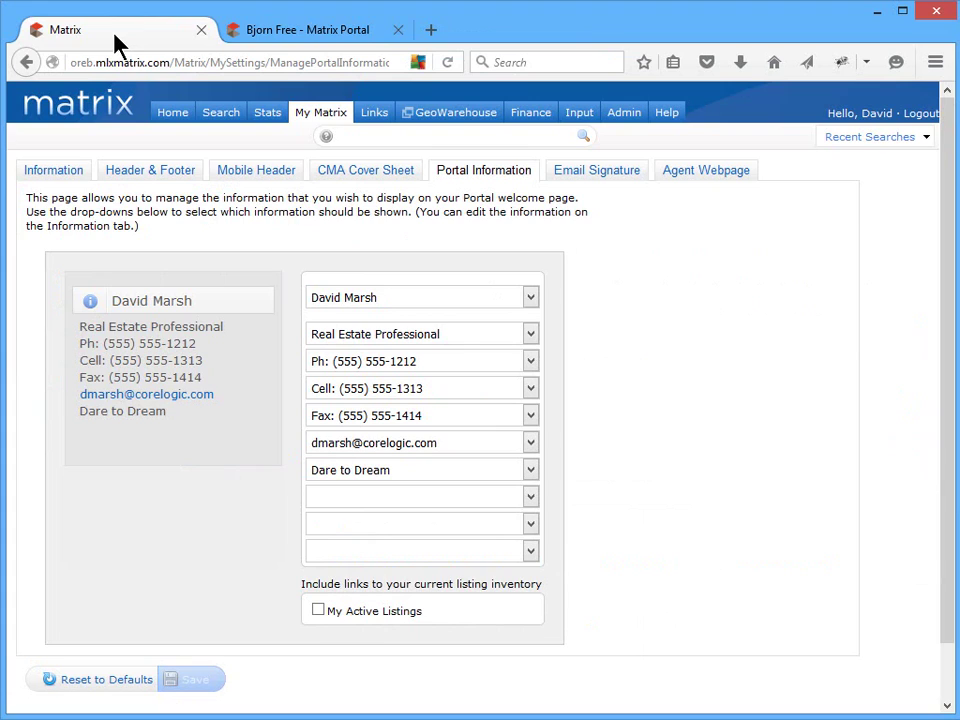
click(317, 611)
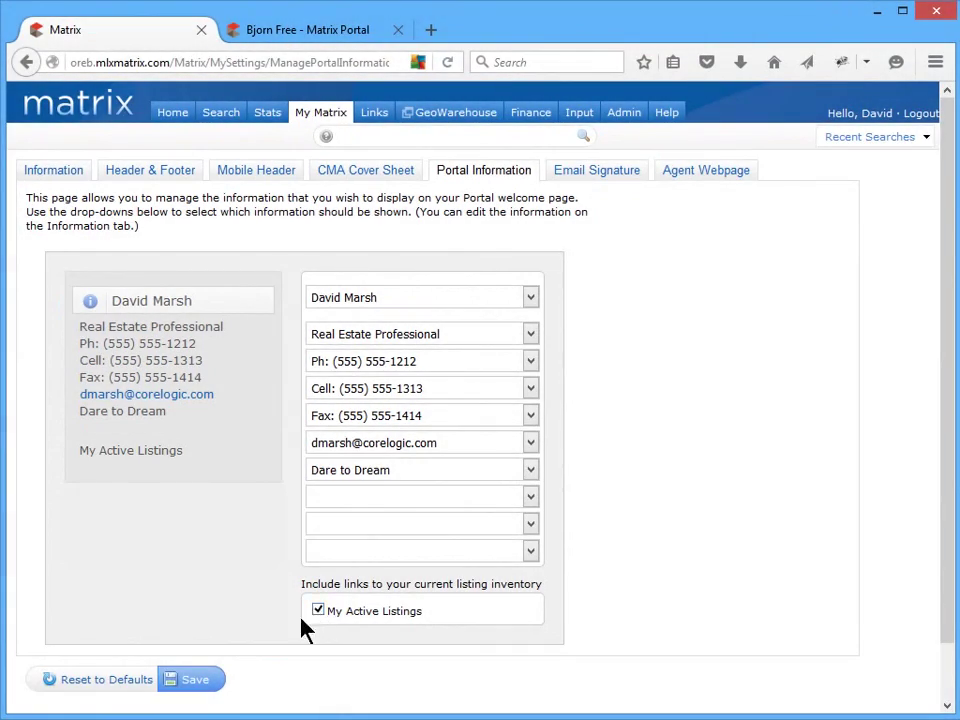
click(203, 679)
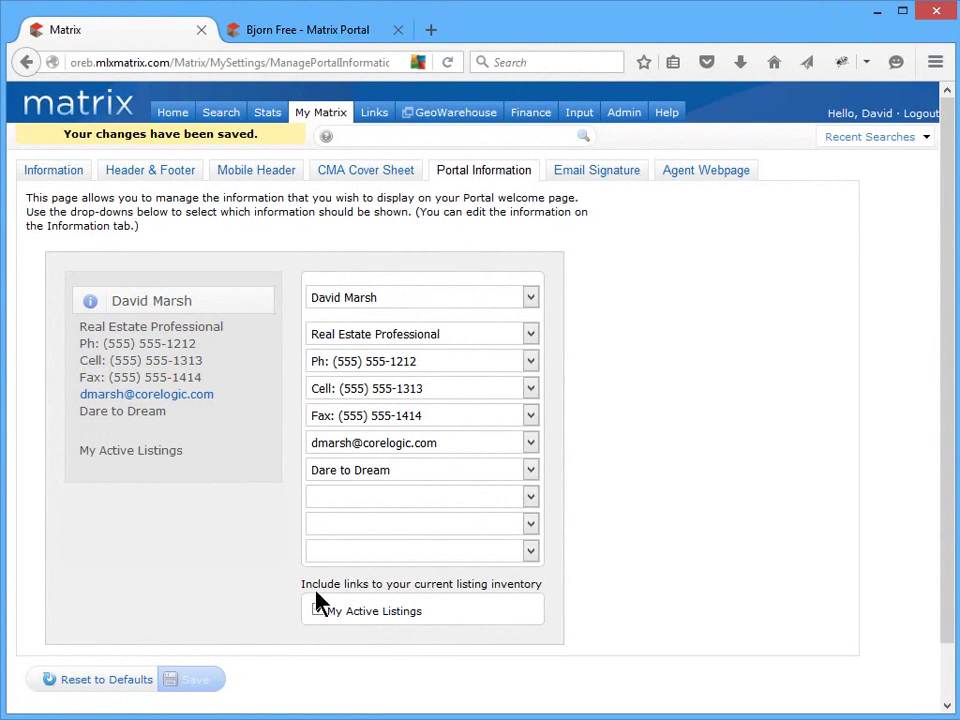
- On a new signature line, insert the agent photo with horizontal spacing 5
click(593, 178)
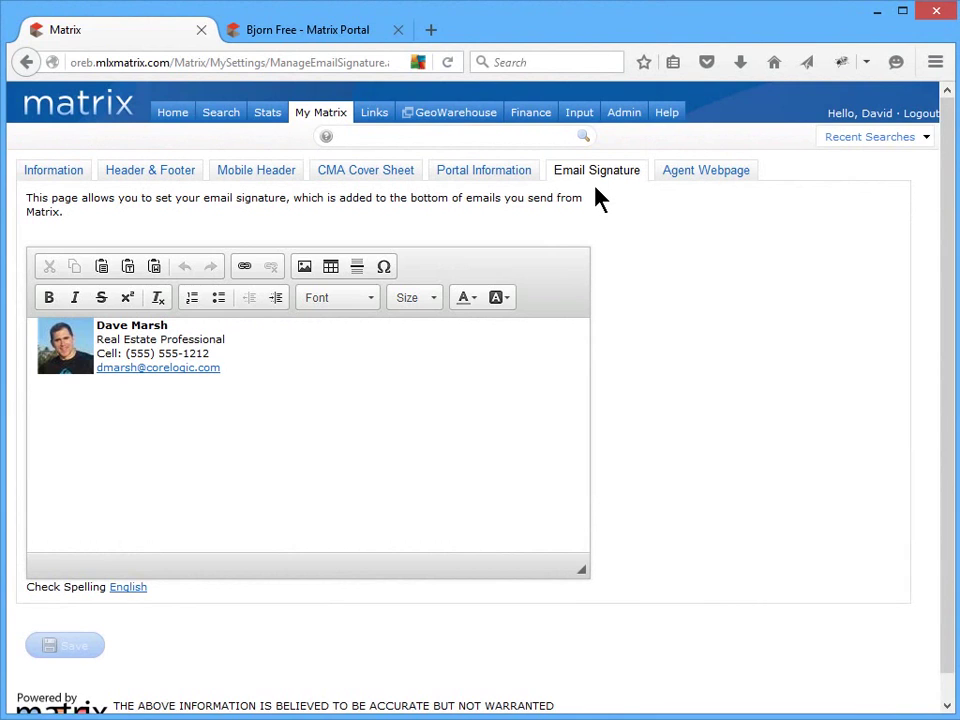
click(429, 366)
click(304, 266)
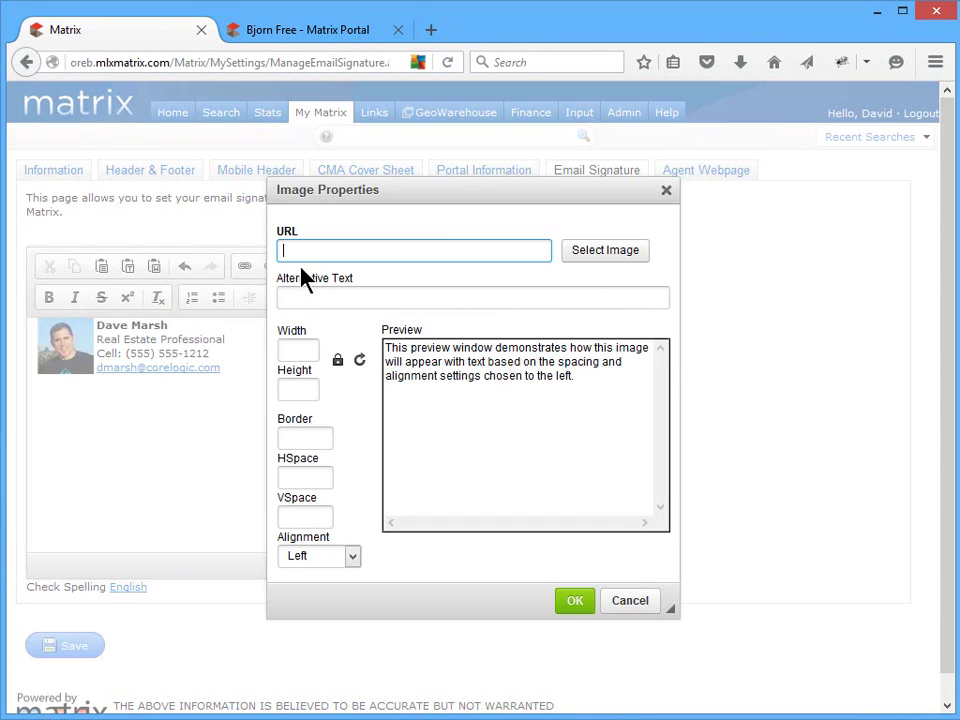
click(614, 256)
click(660, 345)
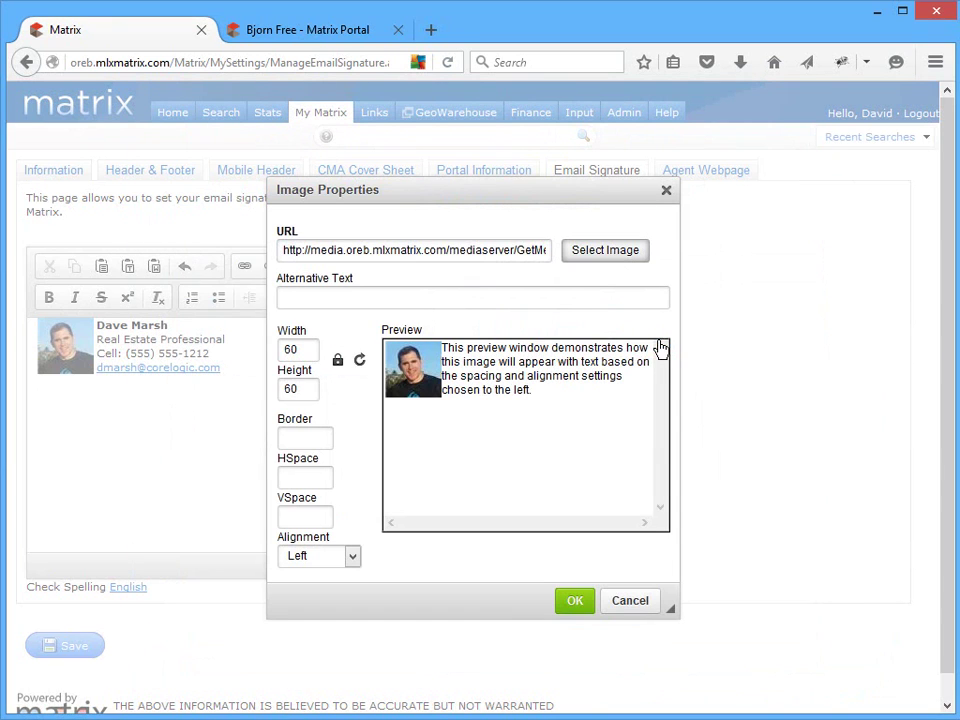
click(320, 478)
text(5)
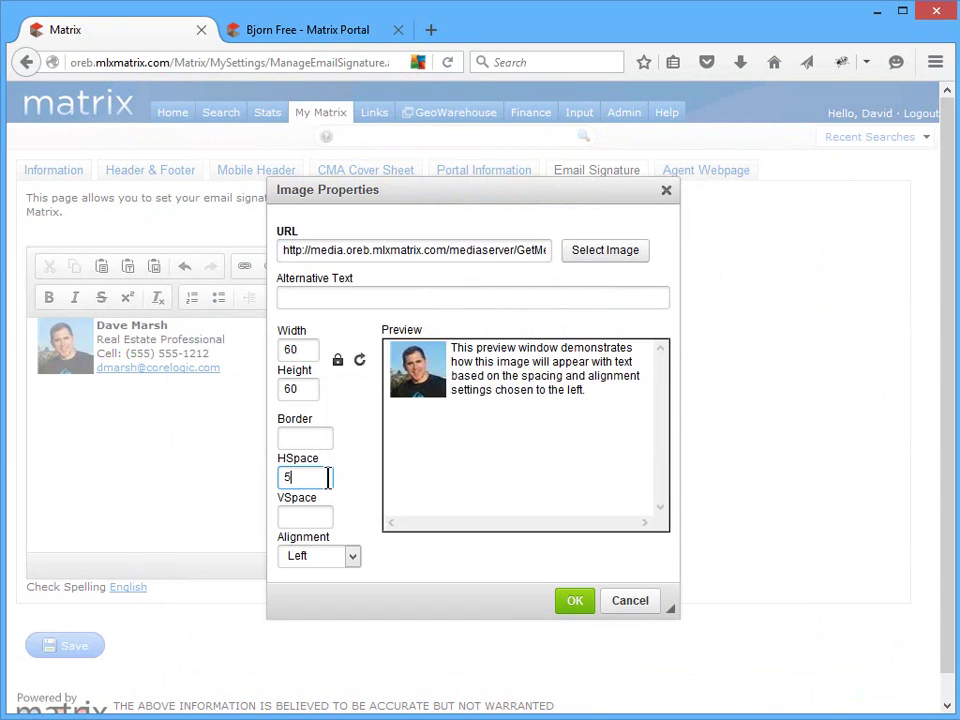
click(572, 601)
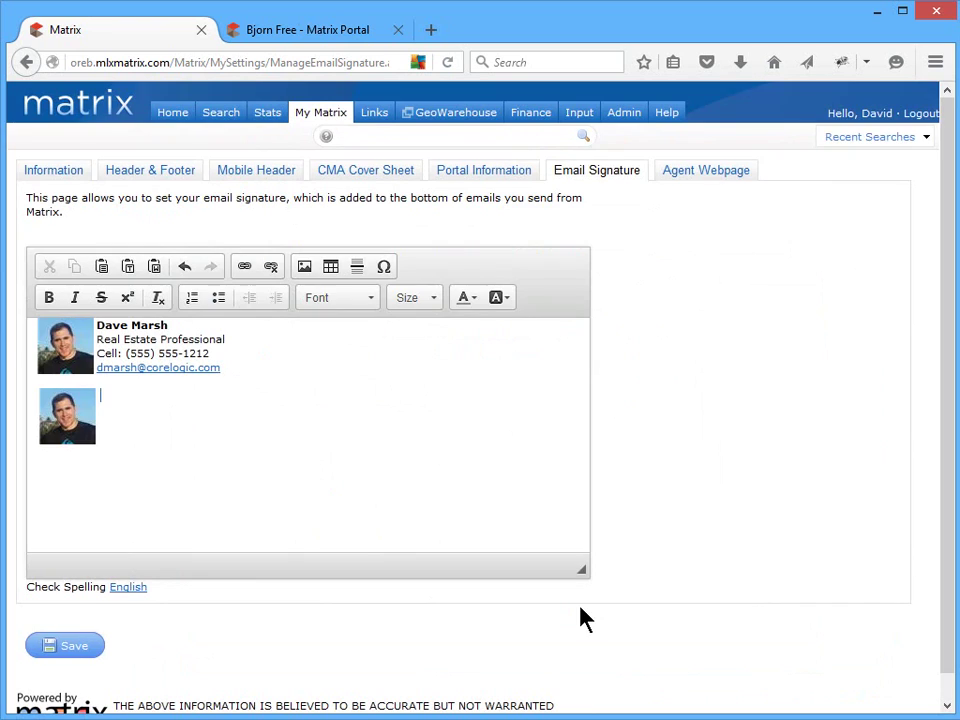
- Insert the house logo image from its pasted URL, sized 60×60
click(304, 268)
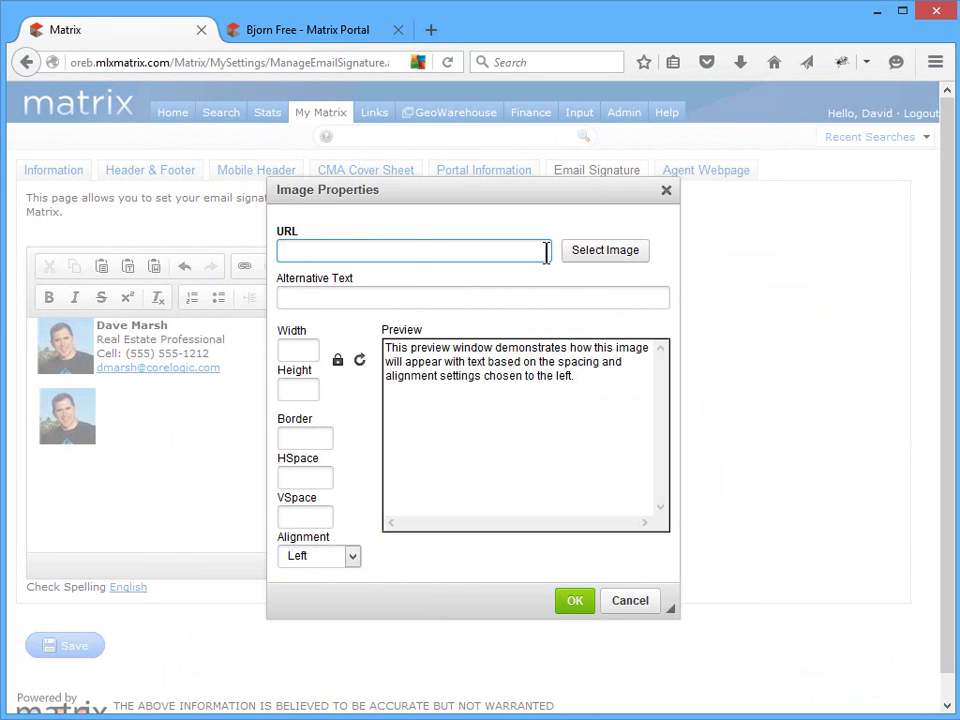
text(http://www.clker.com/cliparts/R/L/N/Y/N/e/house-logo-hi.png)
click(312, 348)
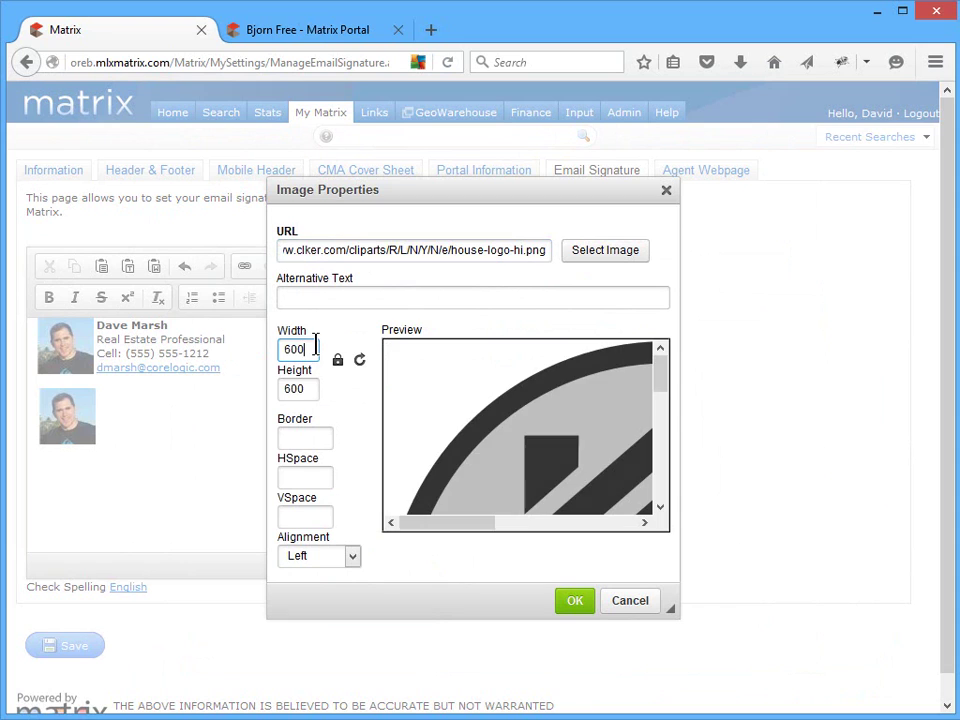
key(BackSpace)
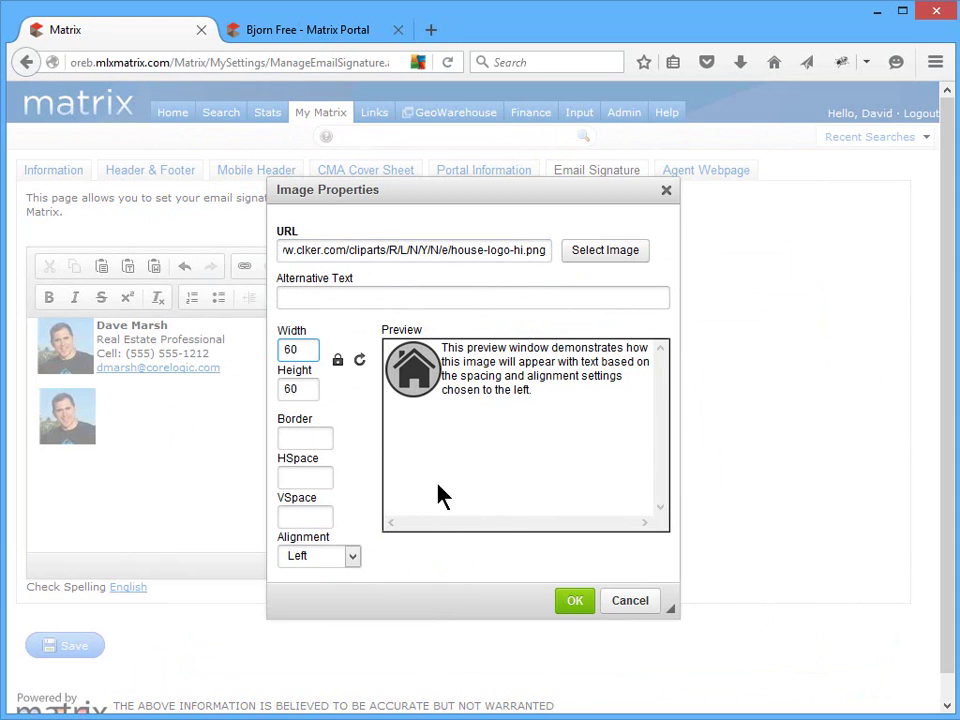
click(573, 604)
- Delete the house logo and type the agent's name, Real Estate Professional, cell number and e-mail lines
click(144, 434)
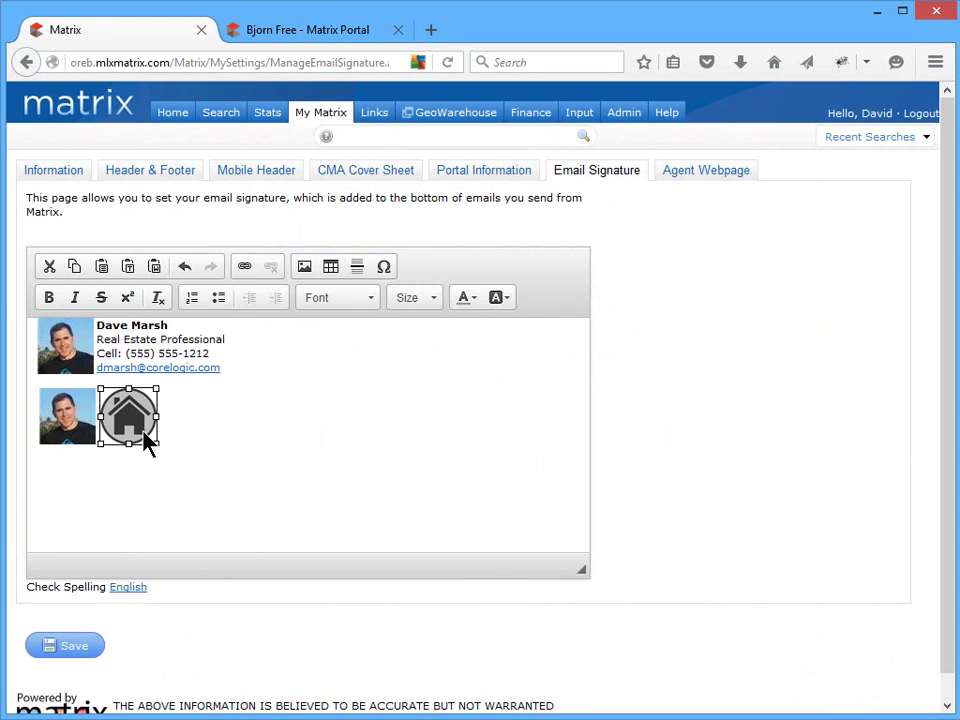
key(Delete)
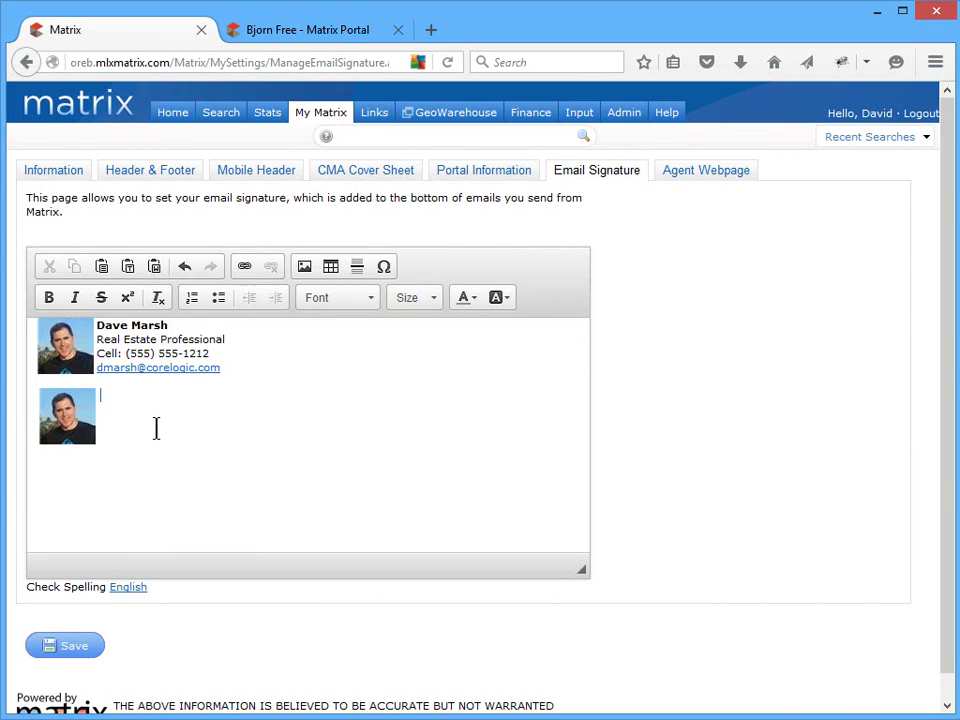
key(Return)
text(Real Estate Pr)
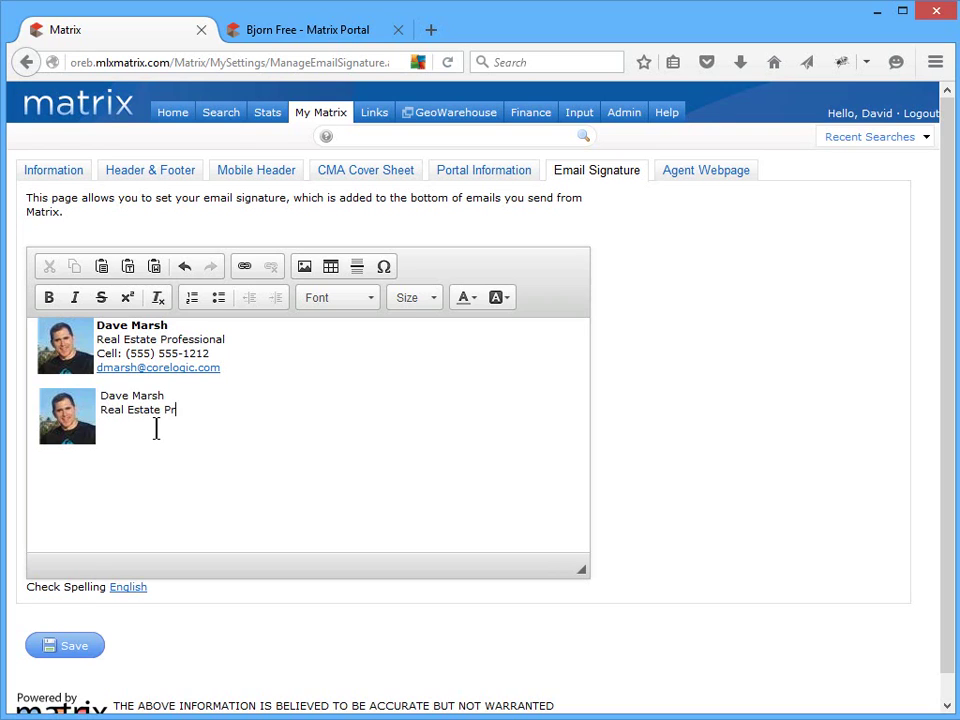
text(ofessional)
key(Return)
text(Cell: (555) 555-1212)
key(Return)
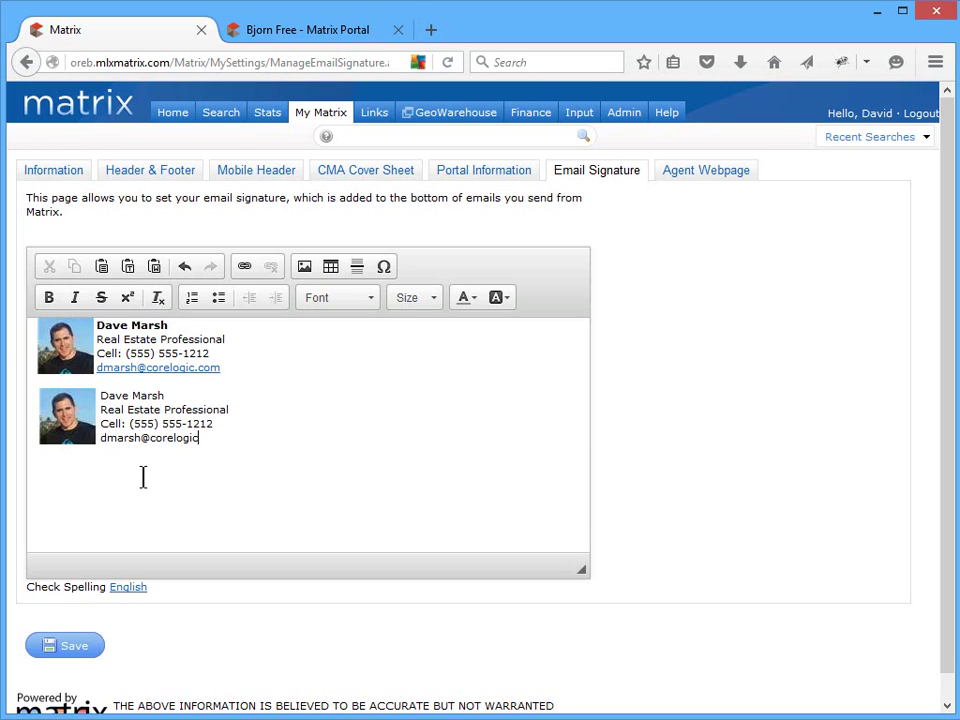
- Make the e-mail line an E-mail link with the agent's address, a subject naming the agent, and a greeting body
triple_click(124, 440)
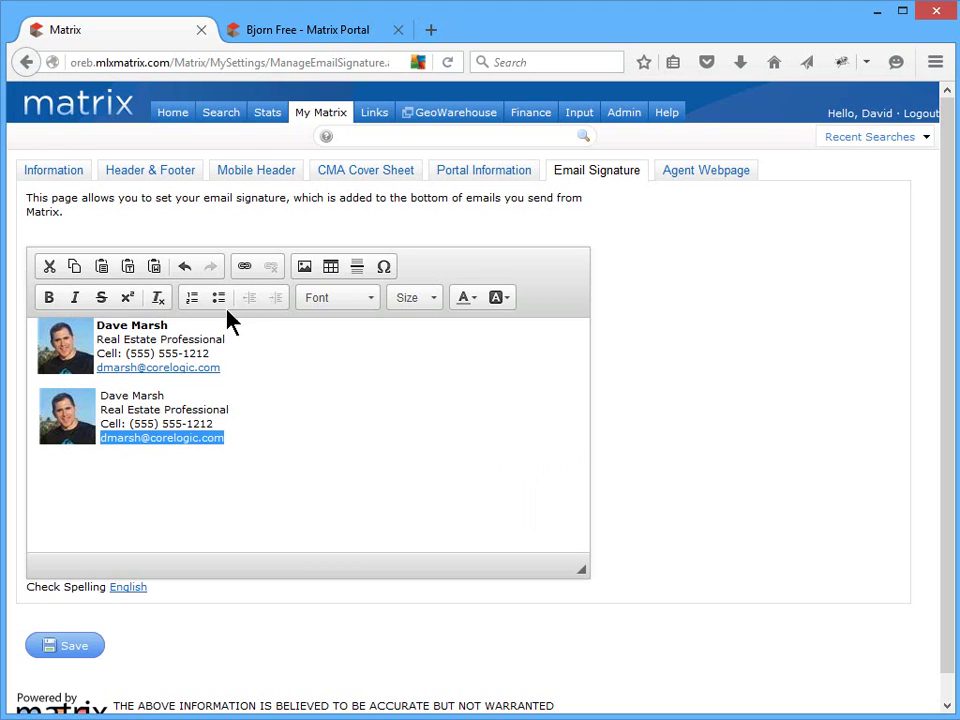
click(245, 268)
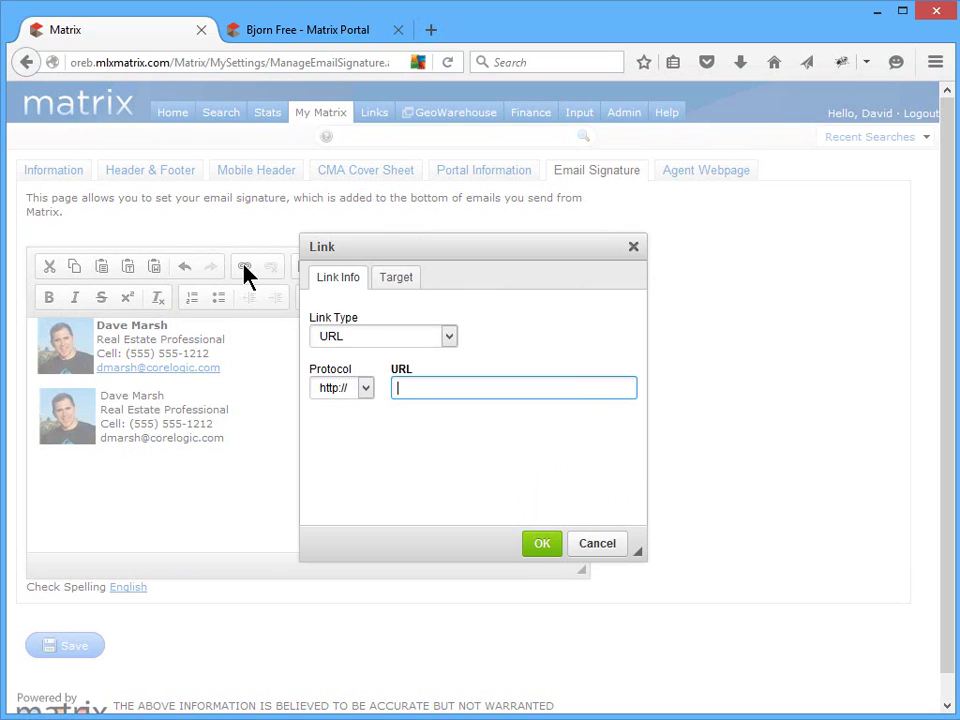
click(455, 338)
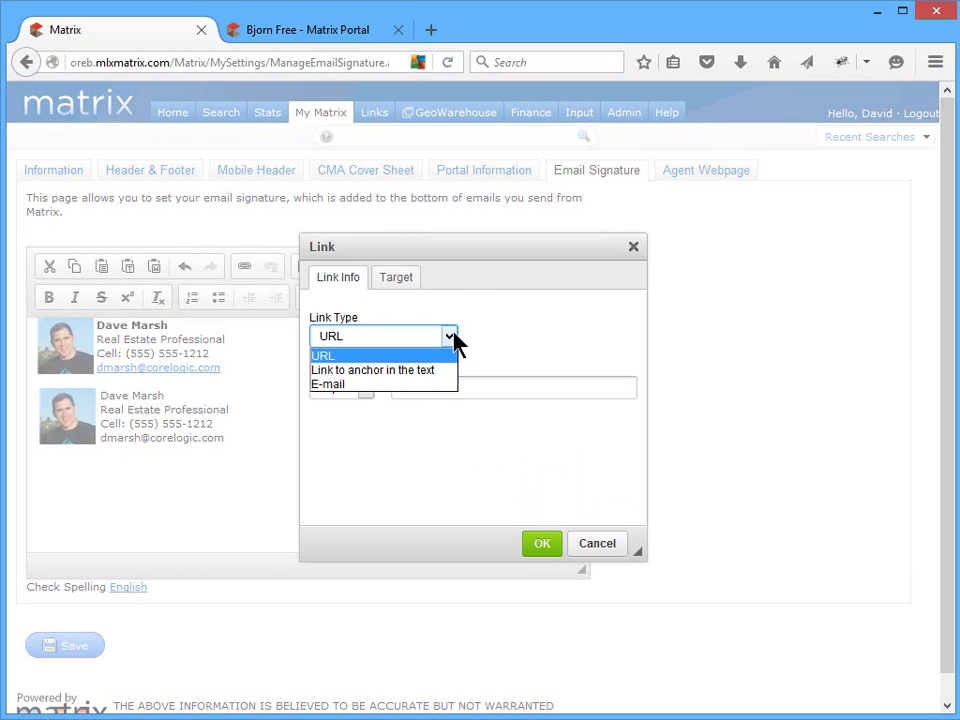
click(430, 392)
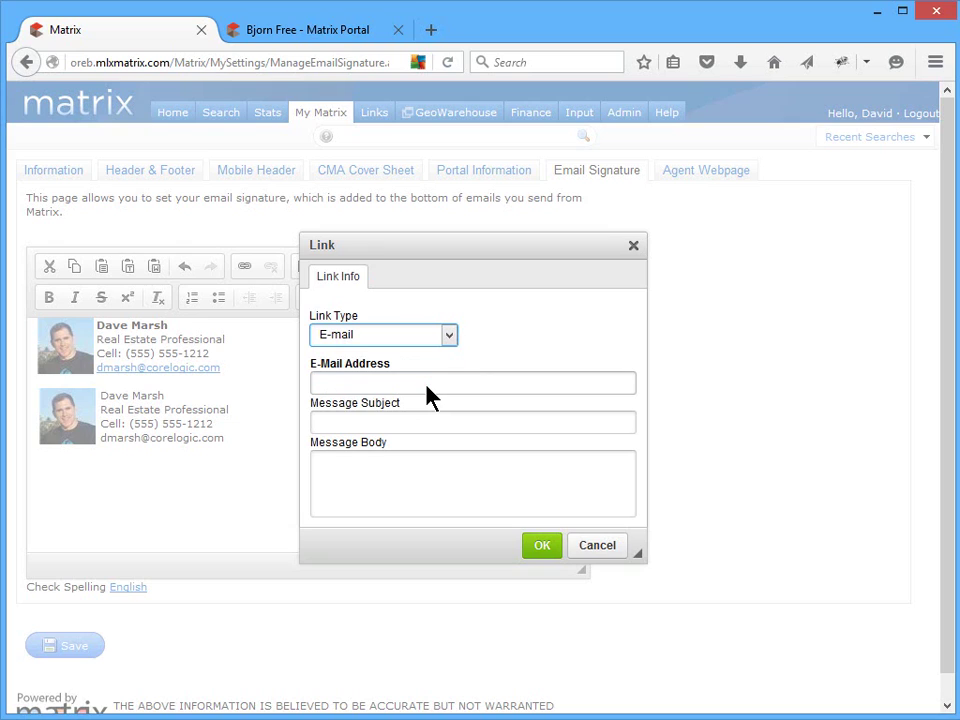
click(608, 381)
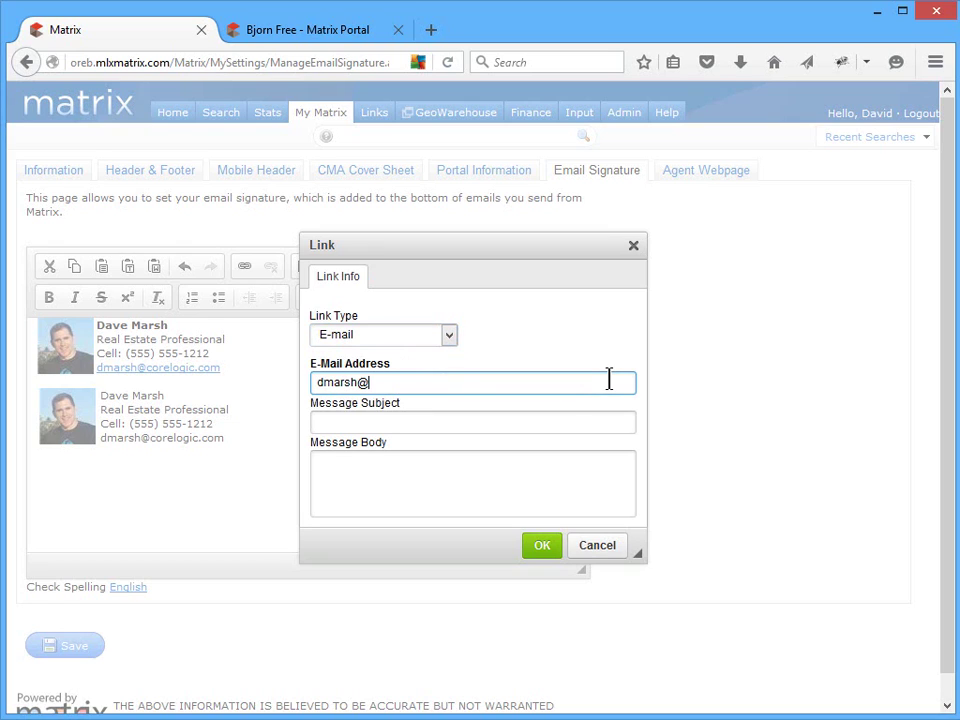
click(626, 422)
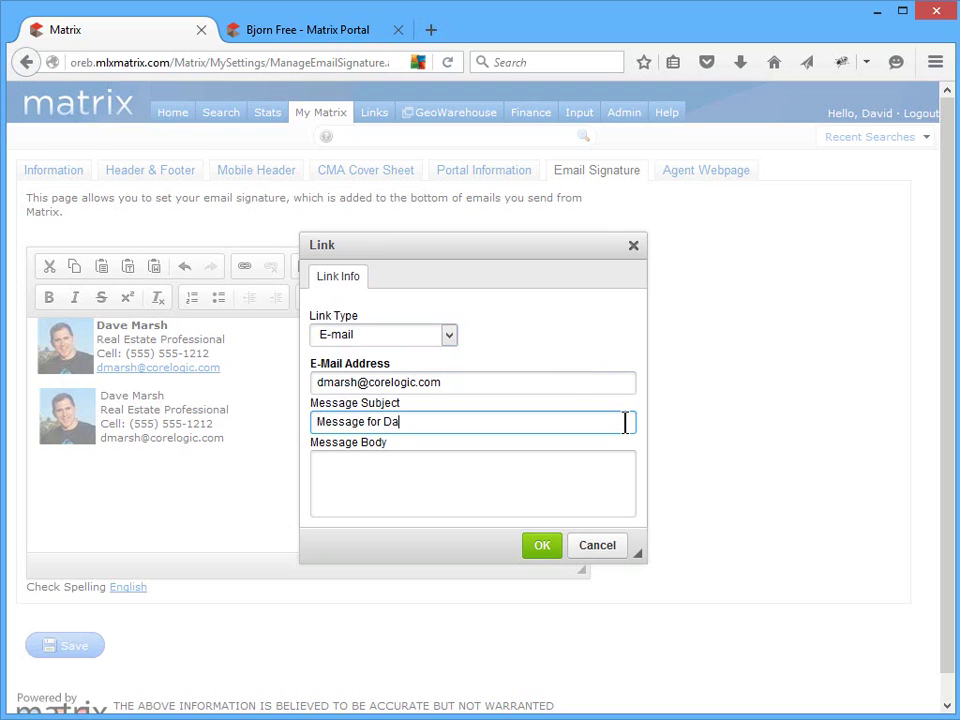
click(626, 459)
text(Hi, Dave;)
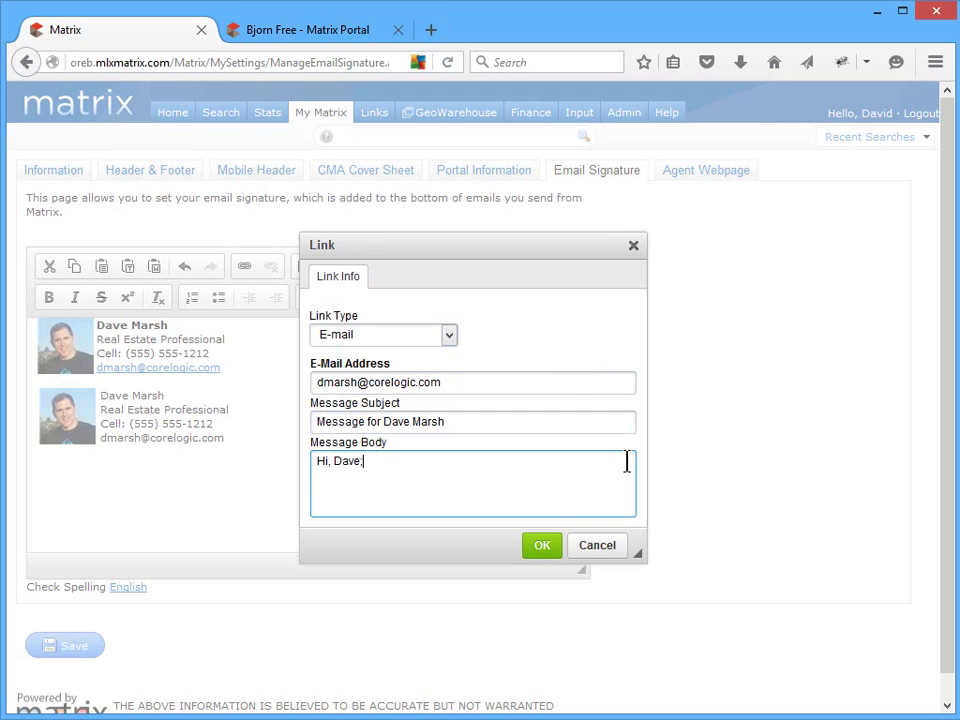
- Apply the e-mail link and make the second signature's name bold
click(548, 547)
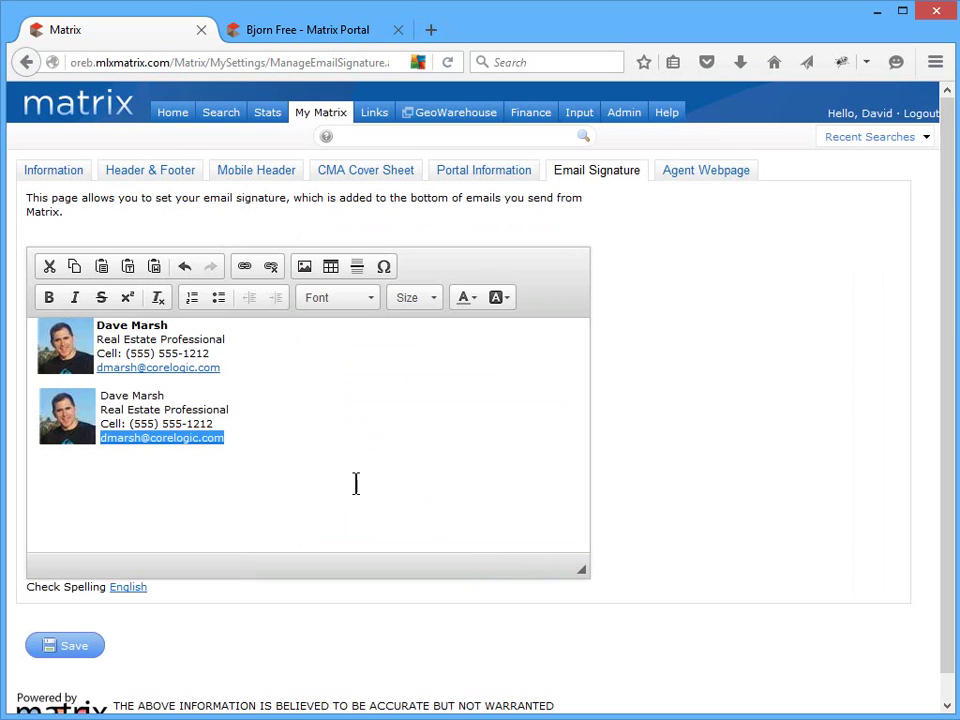
drag(168, 396, 101, 394)
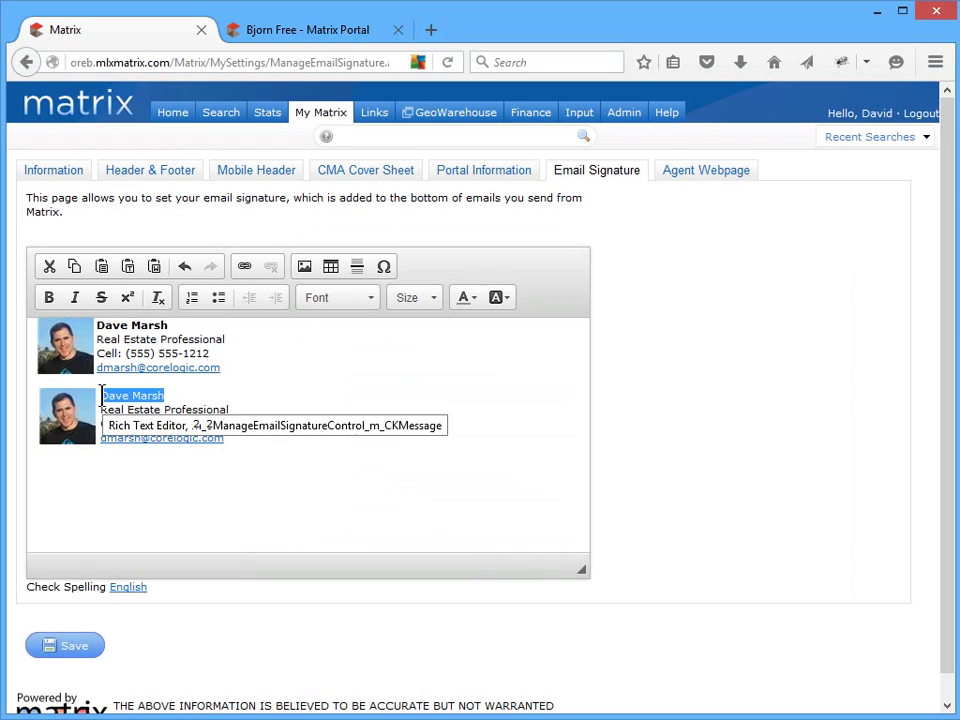
click(49, 298)
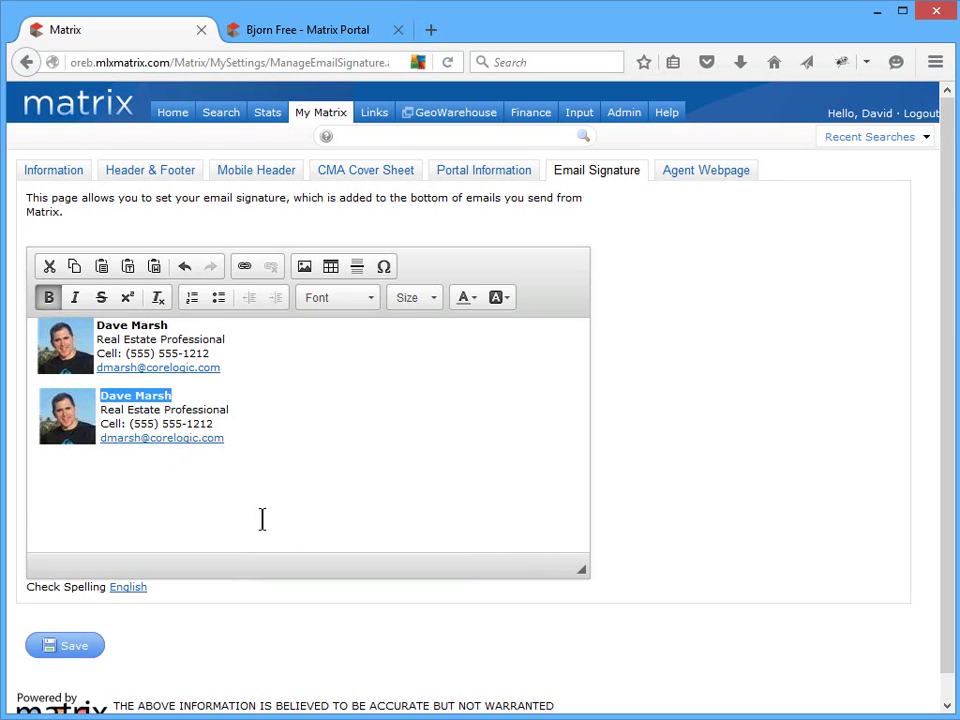
click(306, 514)
- Delete the duplicate signature's text lines, save the email signature, and open Agent Webpage settings
mouse_move(295, 446)
mouse_down()
mouse_move(120, 424)
mouse_move(17, 392)
mouse_up()
key(BackSpace)
key(BackSpace)
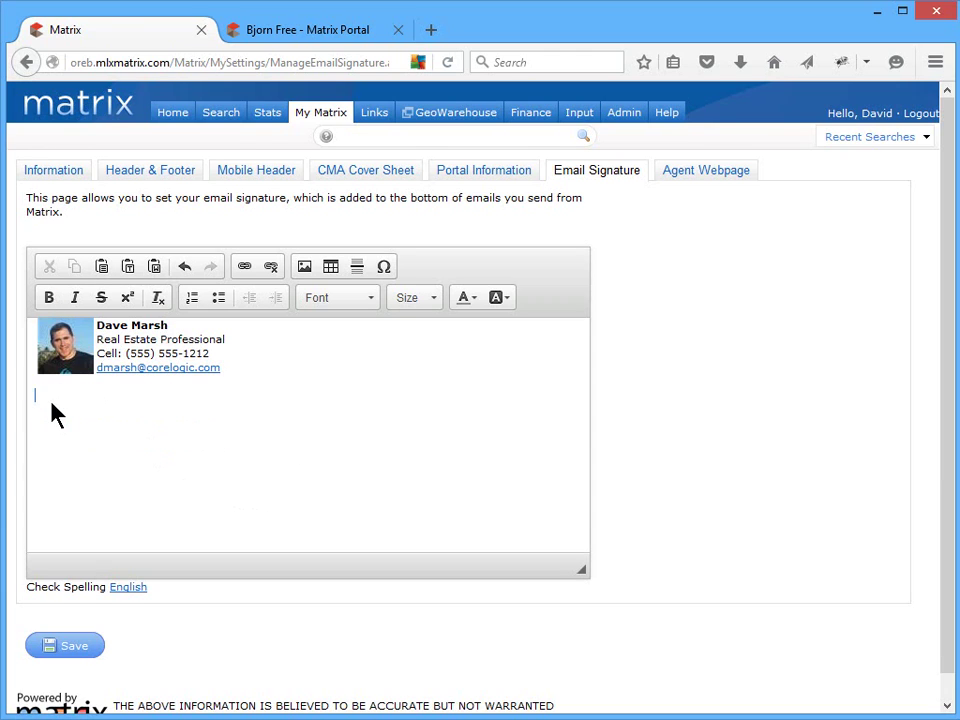
click(73, 646)
click(726, 174)
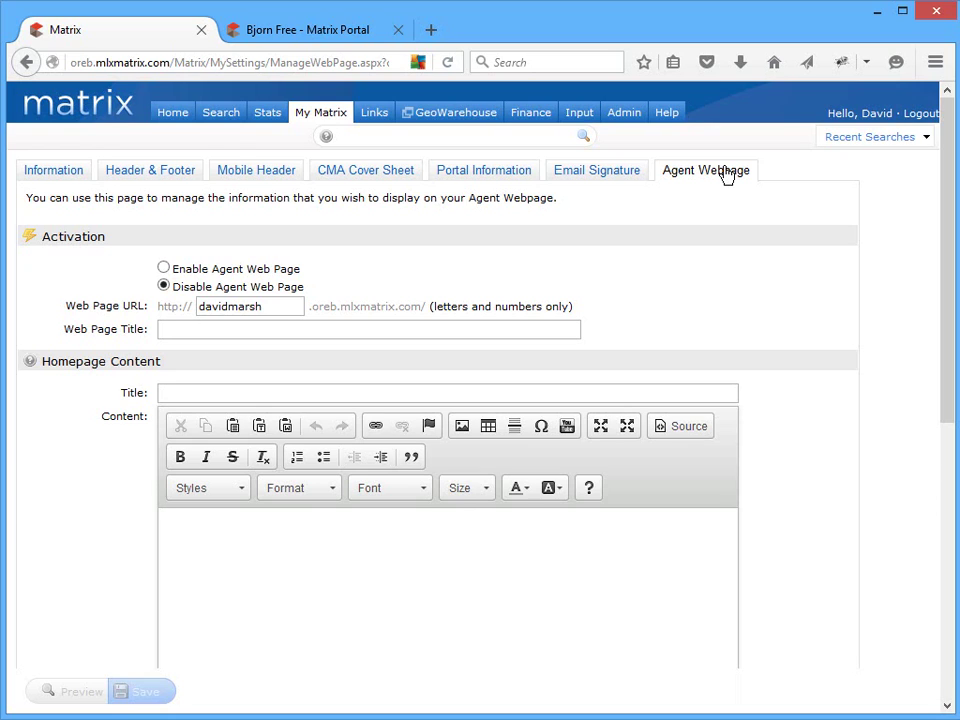
- Enable the agent web page, correct its web address, and set the page title to the agent's name
click(164, 269)
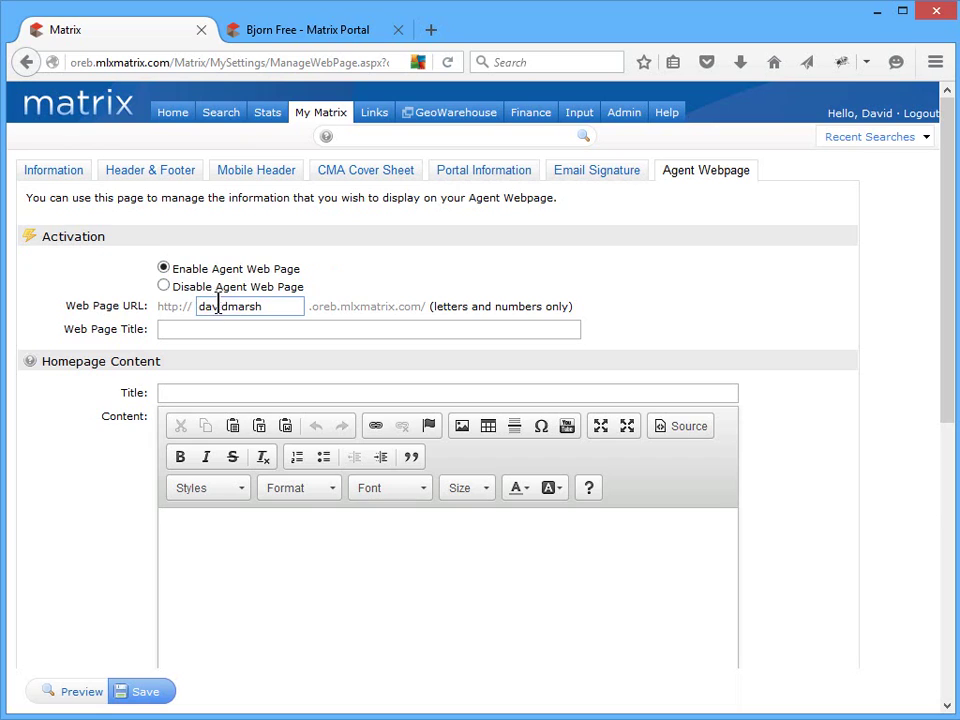
drag(218, 306, 234, 306)
text(e)
click(549, 328)
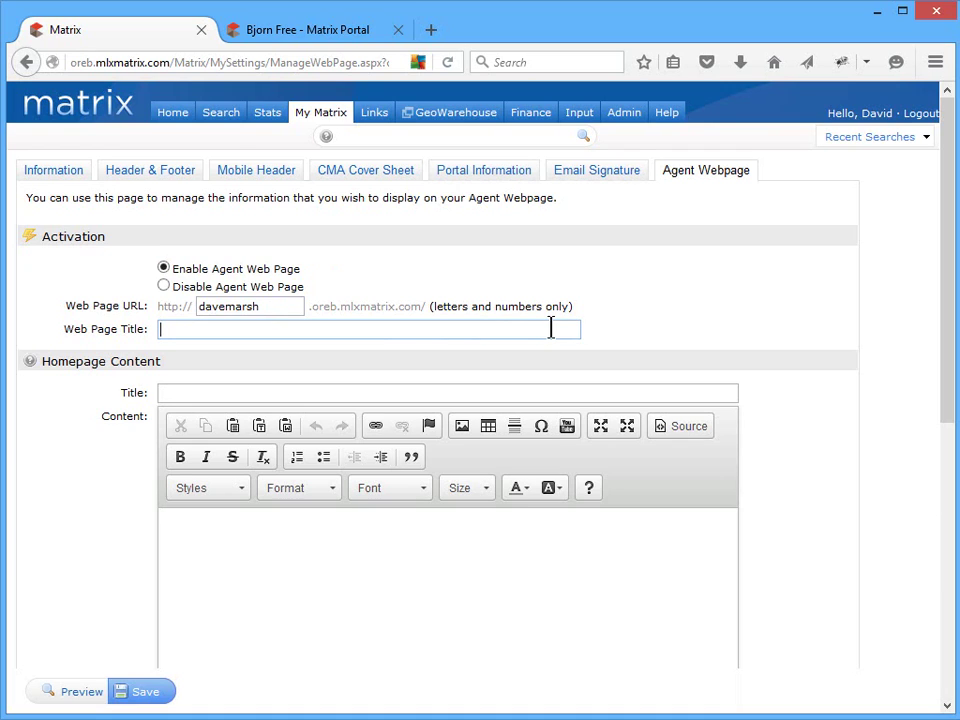
- Title the homepage content 'About' plus the agent's name, with text 'Proudly serving the Real Estate industry for 13 years.'
click(719, 393)
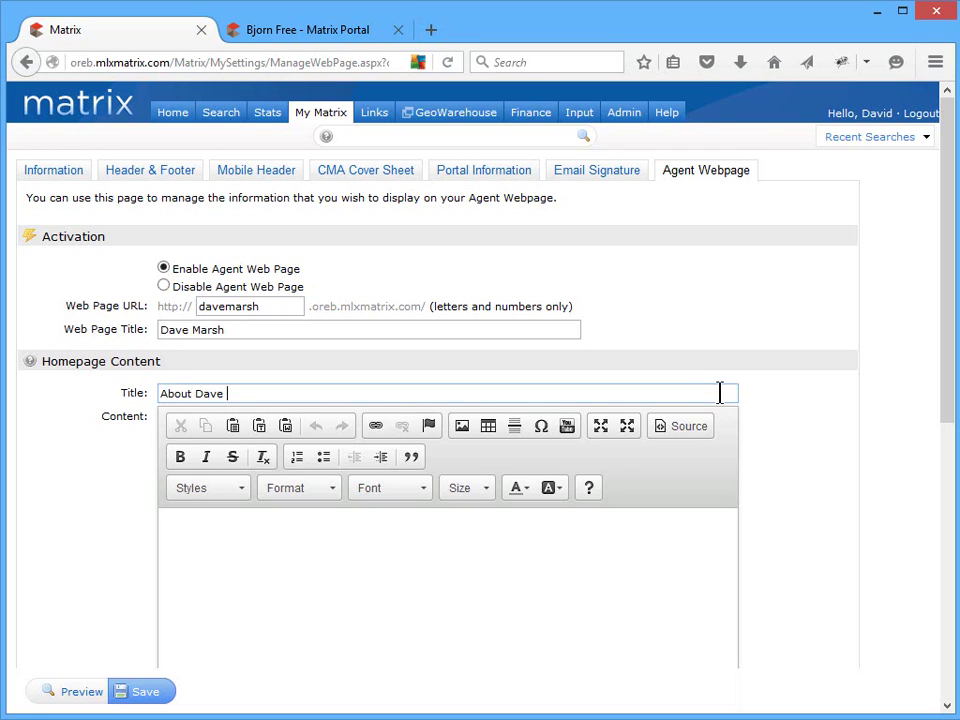
click(729, 536)
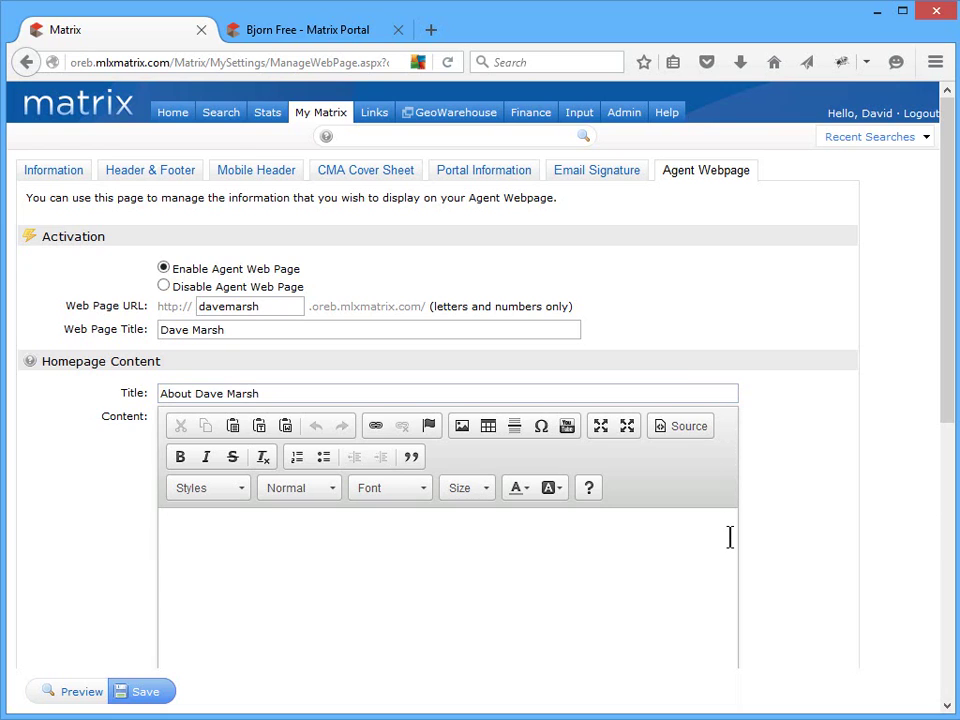
text(Proudly serving th)
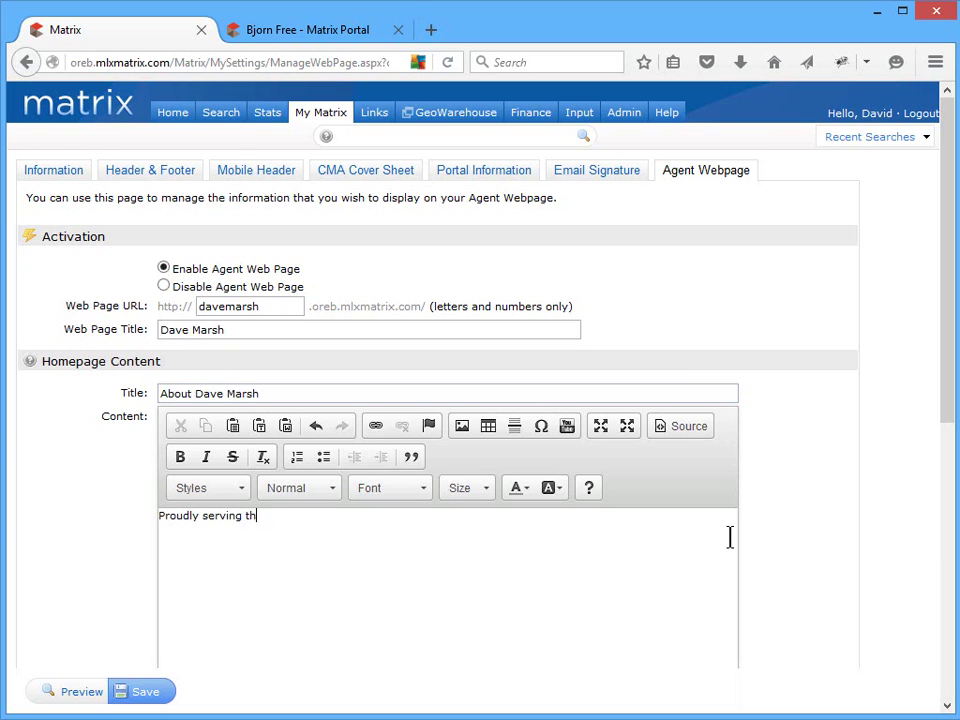
text(e Real Estate ind)
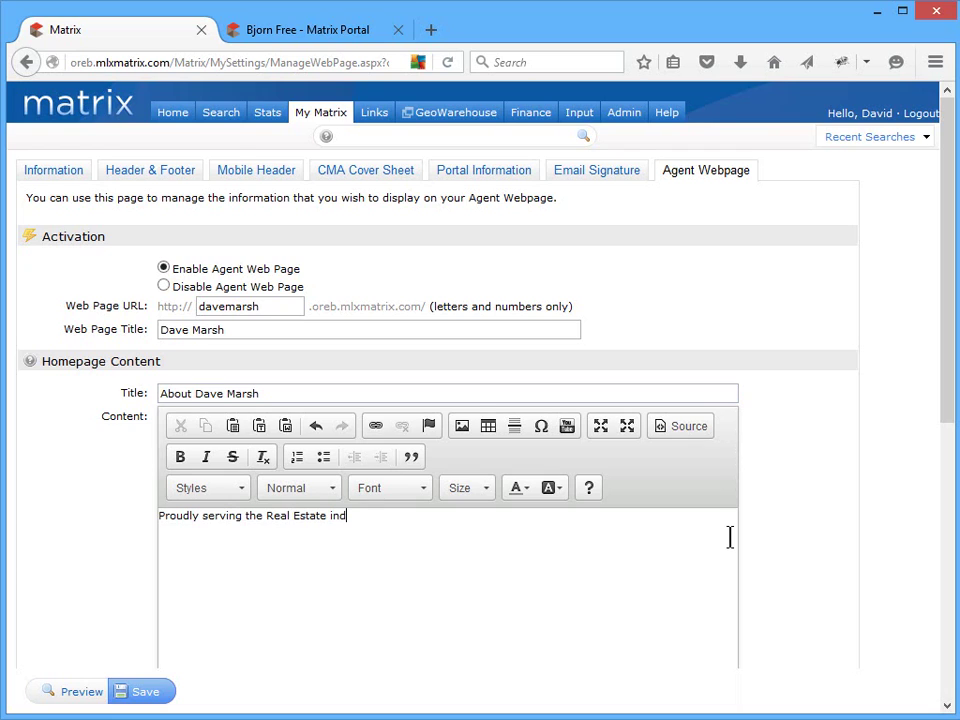
text(ustry for 13 years.)
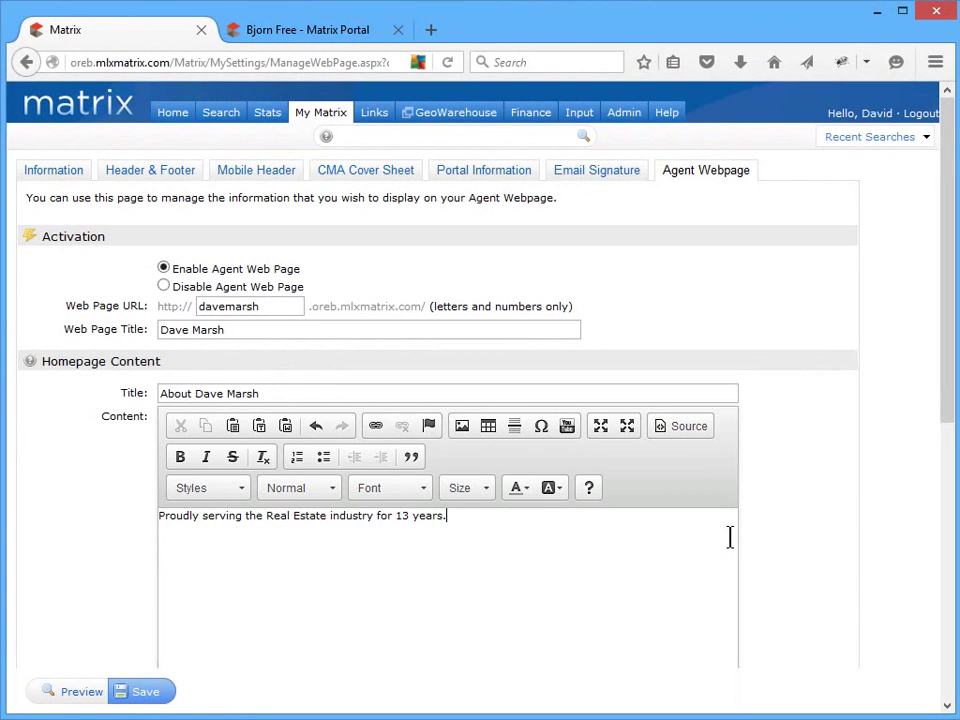
drag(950, 381, 936, 681)
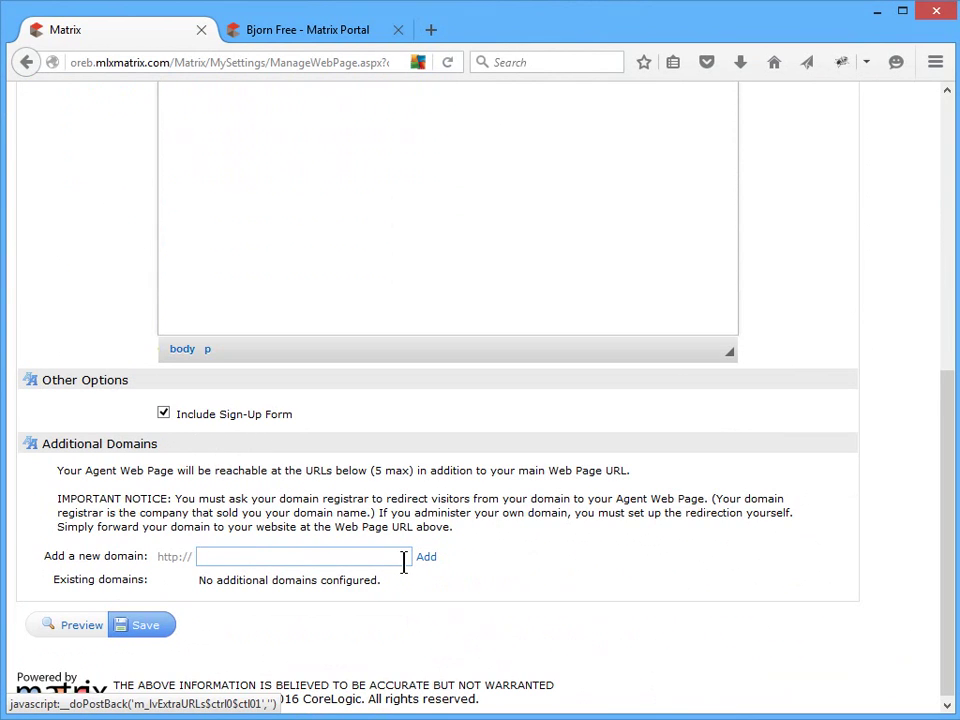
text(www.mydomain.com)
click(450, 578)
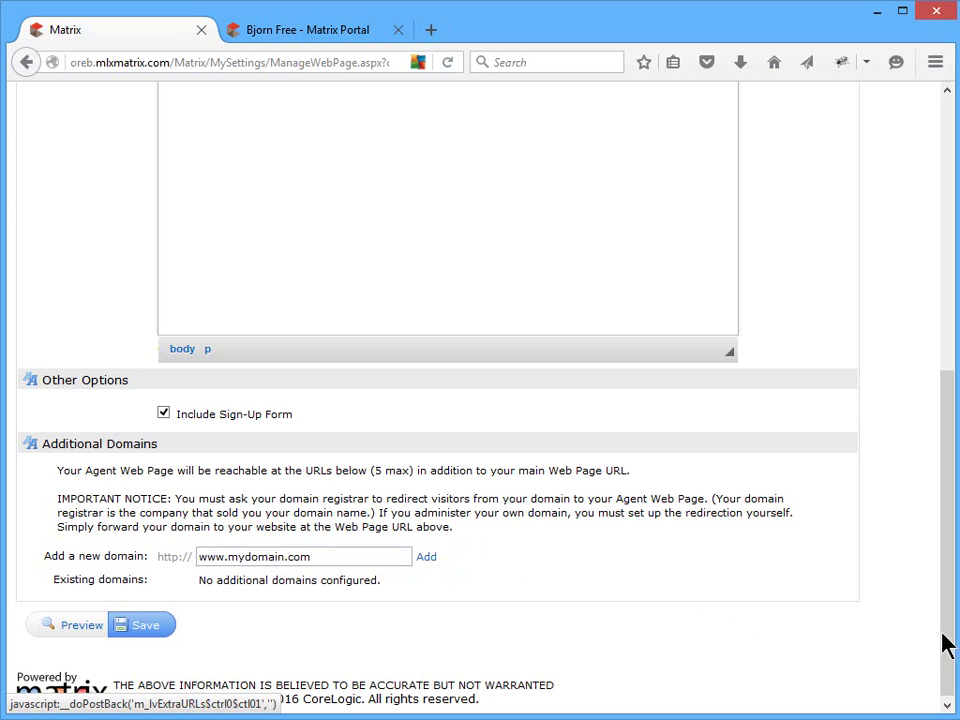
drag(953, 561, 955, 369)
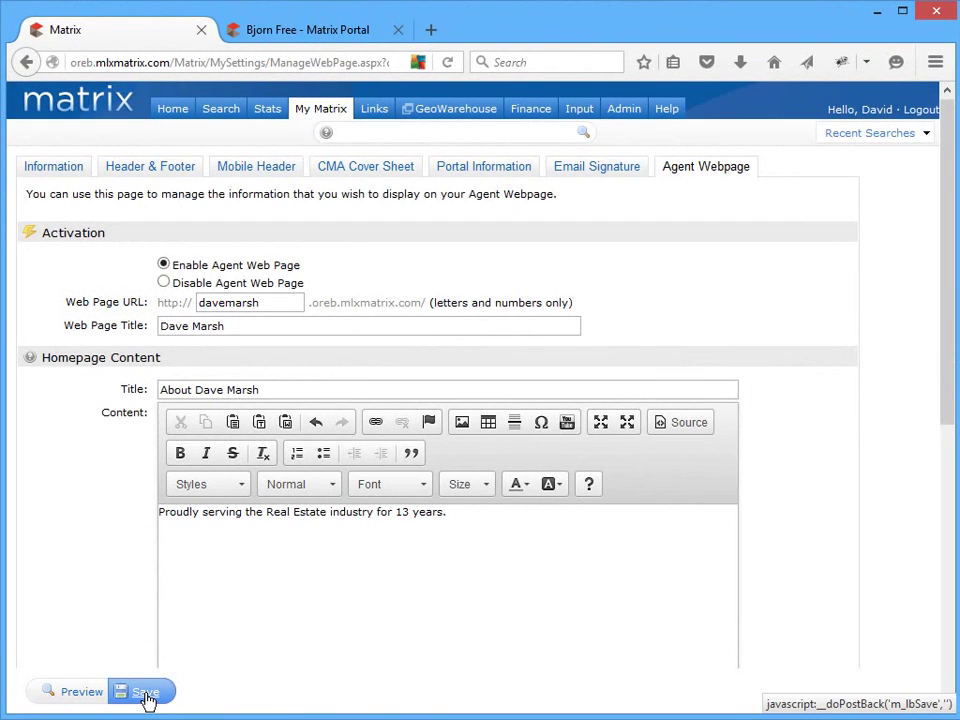
- Save the agent webpage settings, preview the site in a new tab, and return to Matrix
click(147, 698)
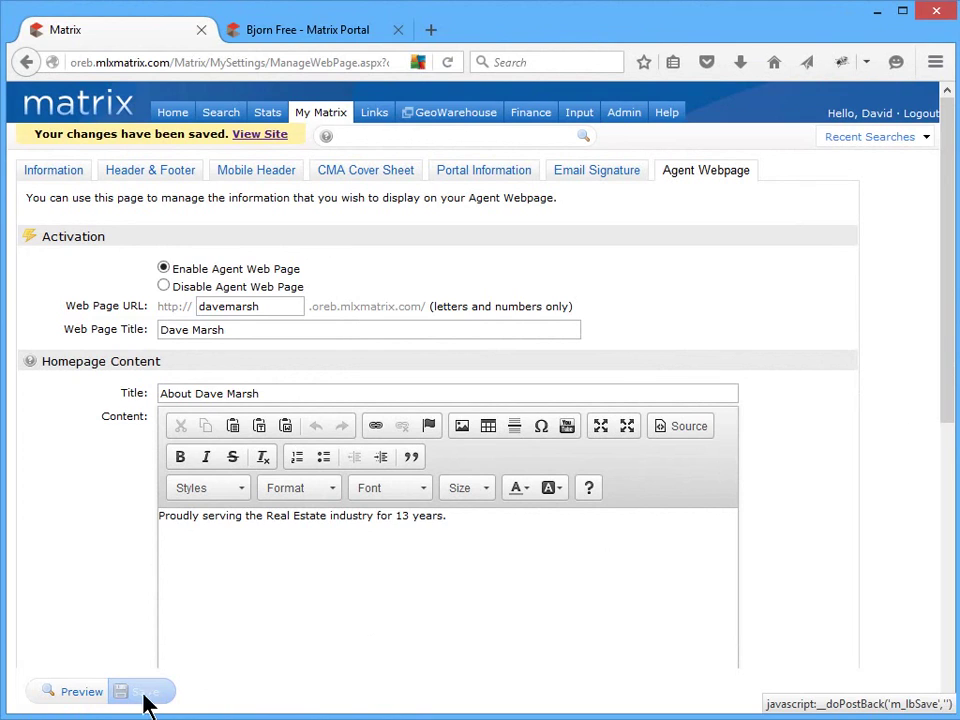
click(96, 698)
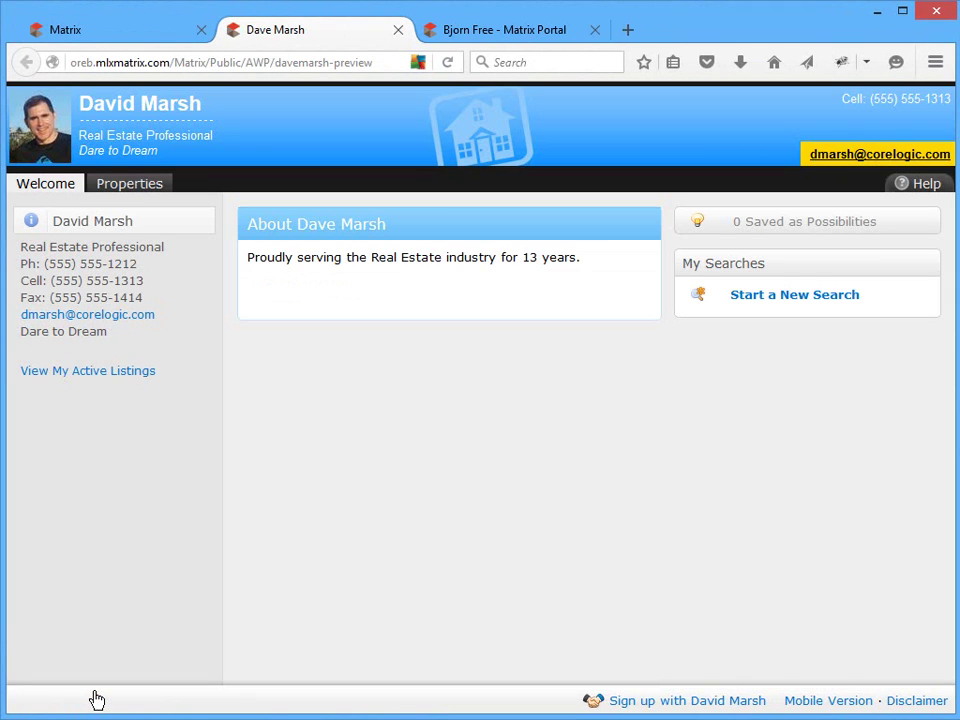
click(153, 40)
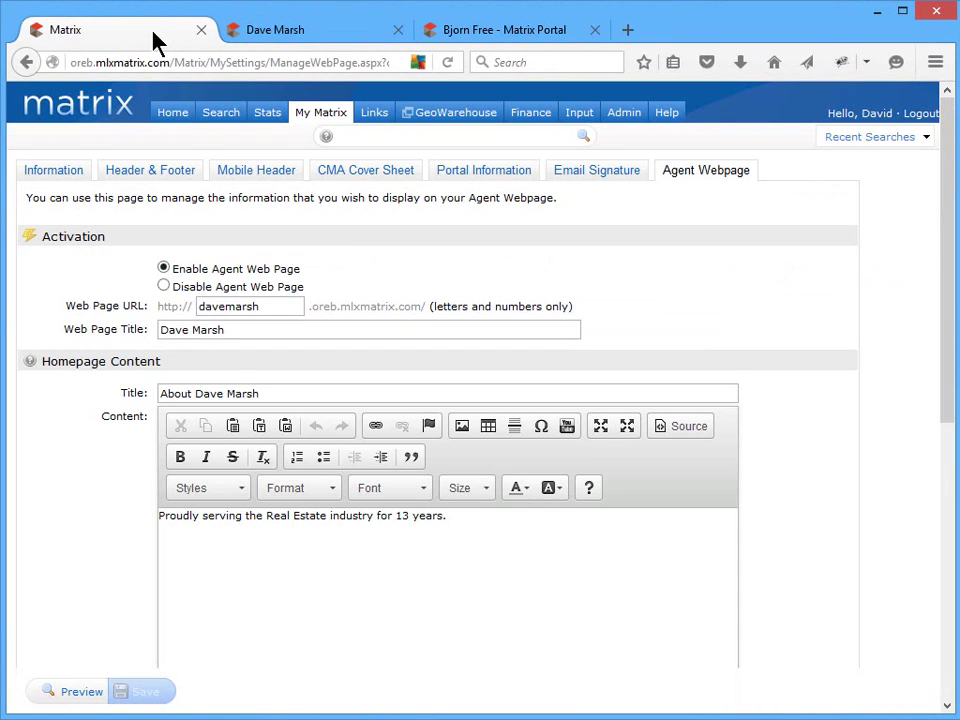
- Open My Matrix > Portal Greeting and compare it with the greeting on the client's portal tab
mouse_move(331, 120)
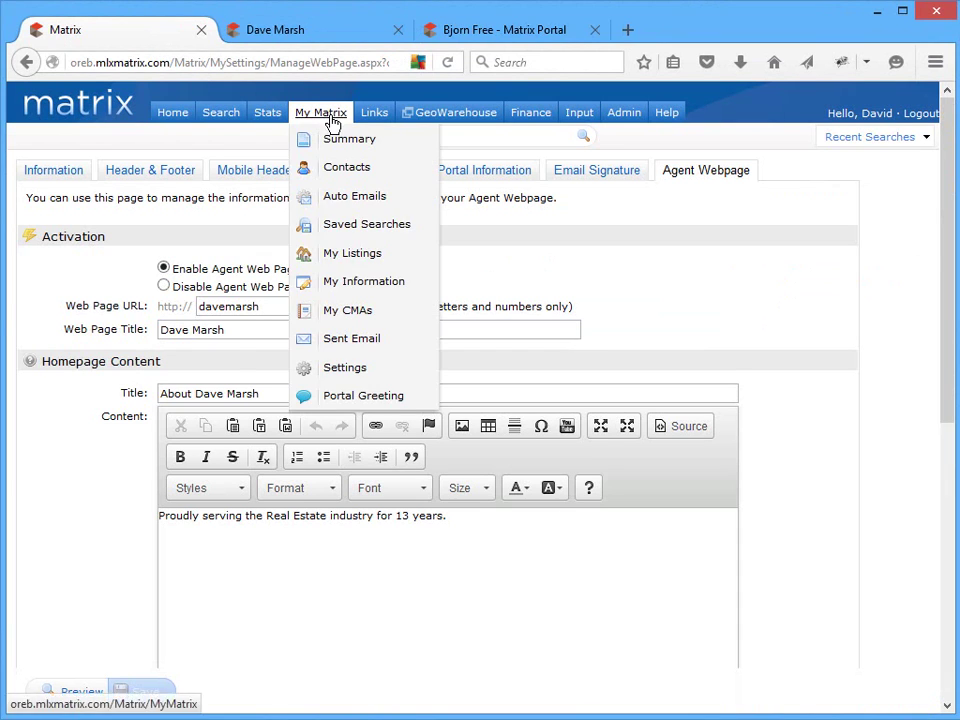
click(350, 398)
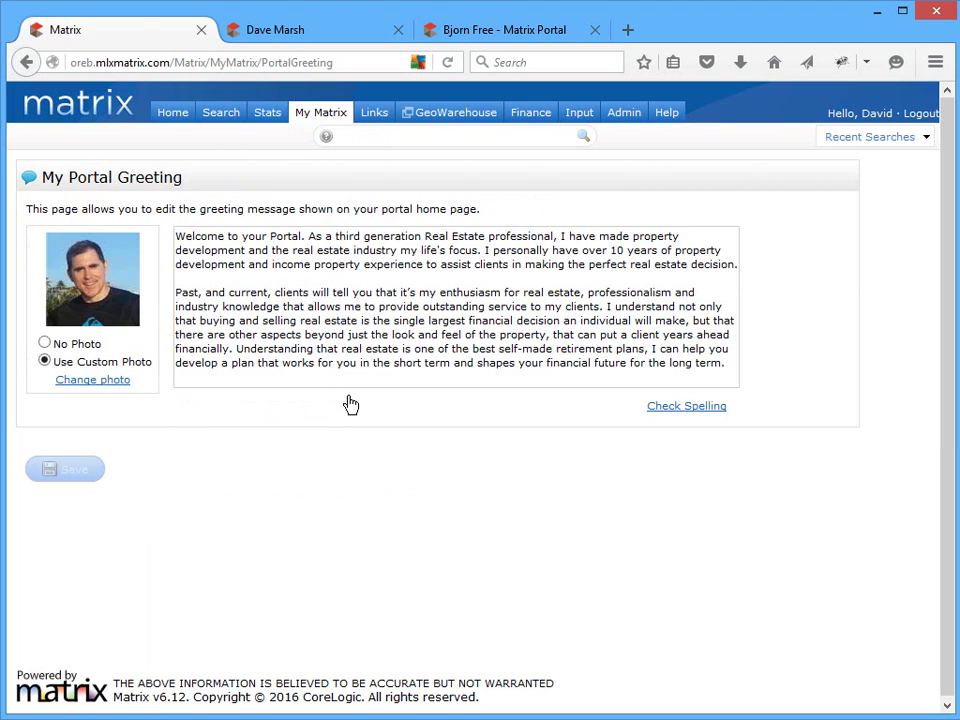
click(489, 35)
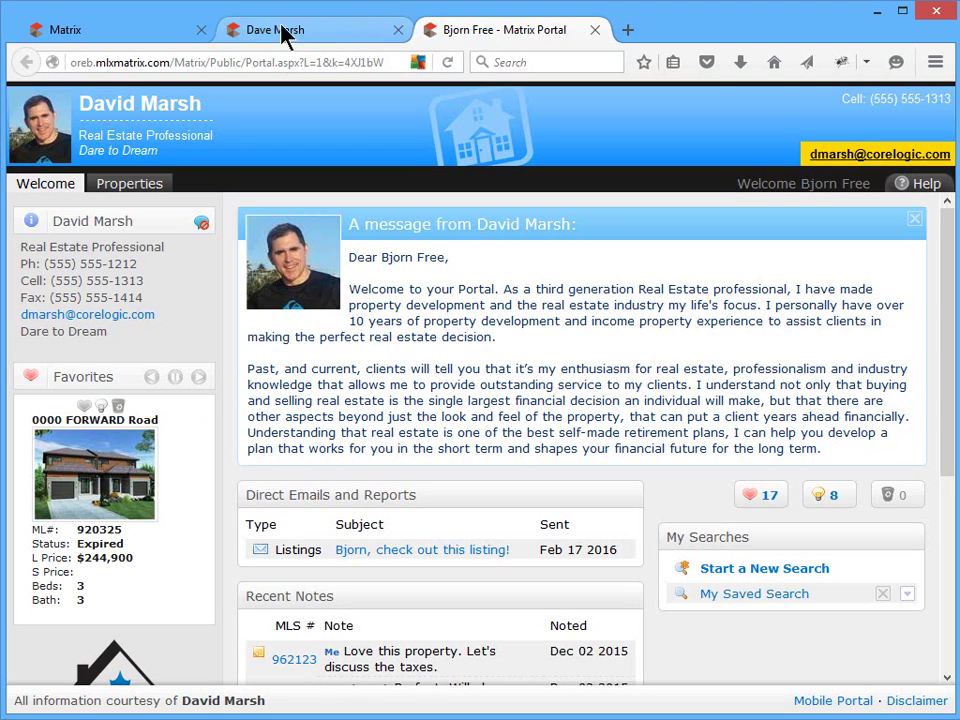
click(170, 37)
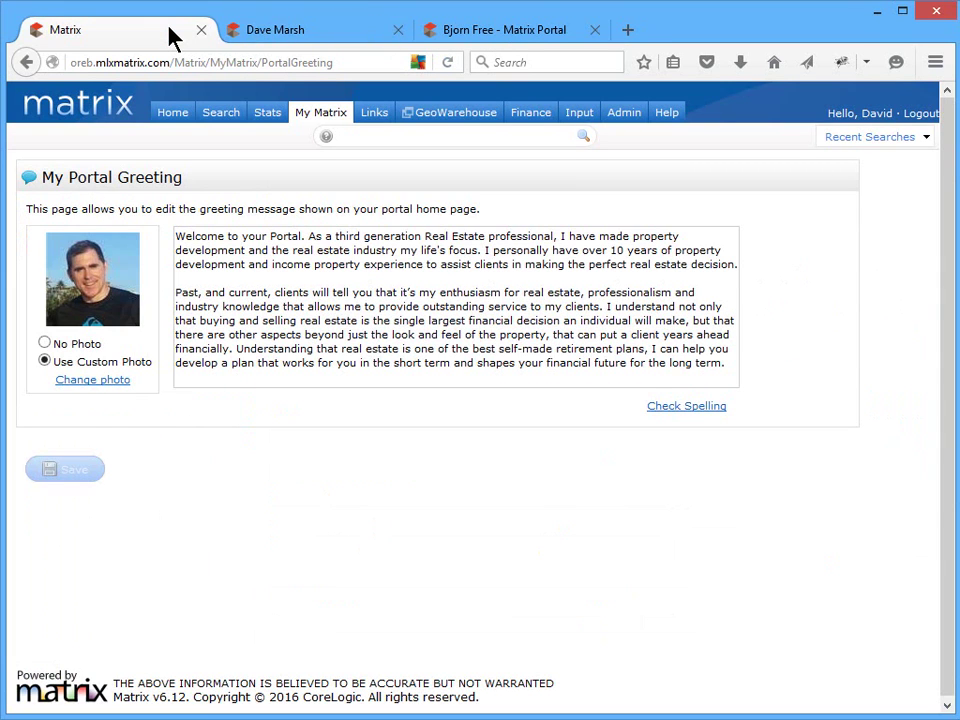
- From Active Contacts, add a new contact with first name, last name and two e-mail addresses
mouse_move(319, 115)
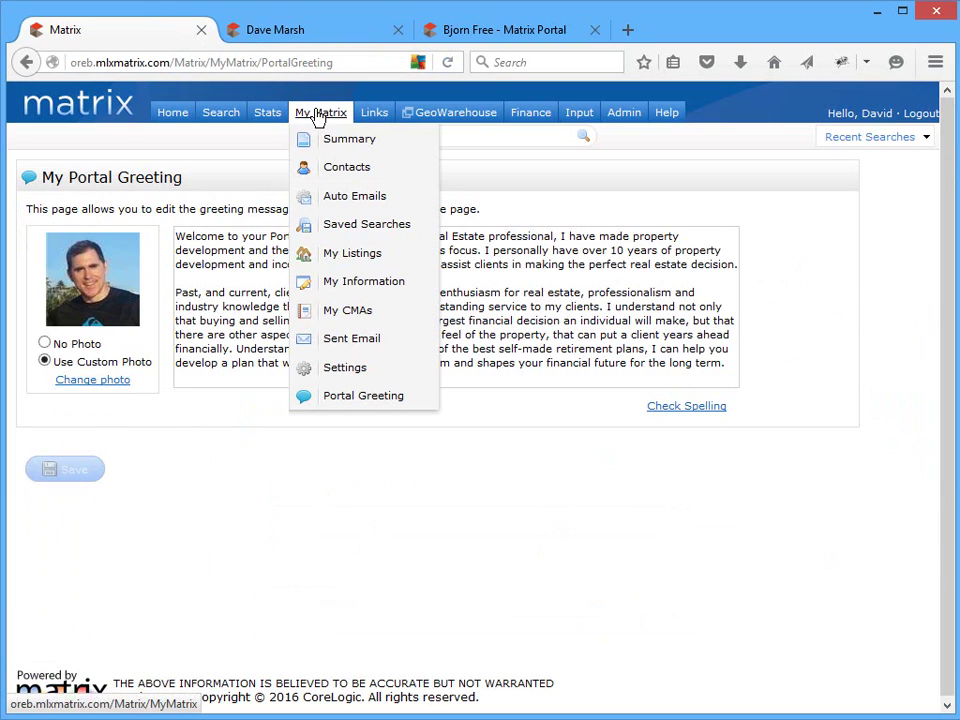
click(346, 170)
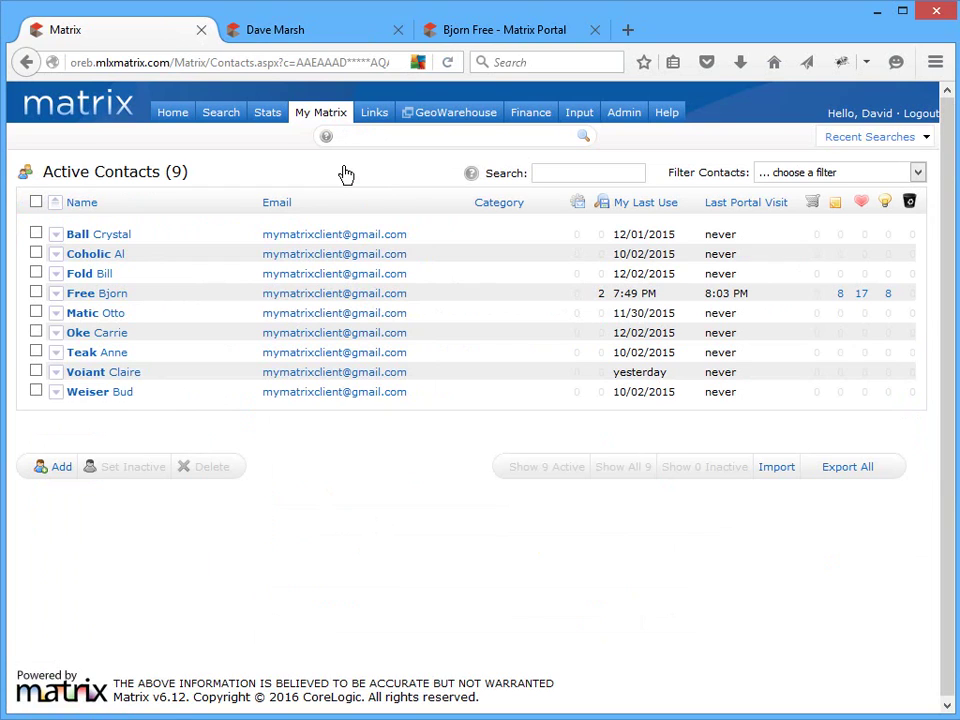
click(56, 467)
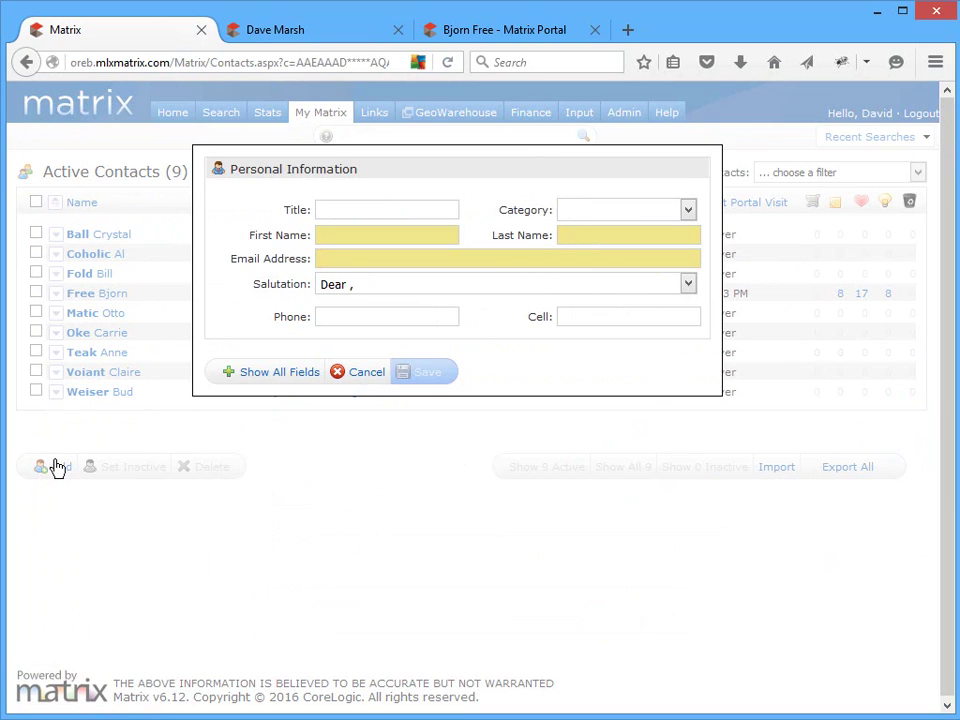
click(454, 234)
text(Dwayne)
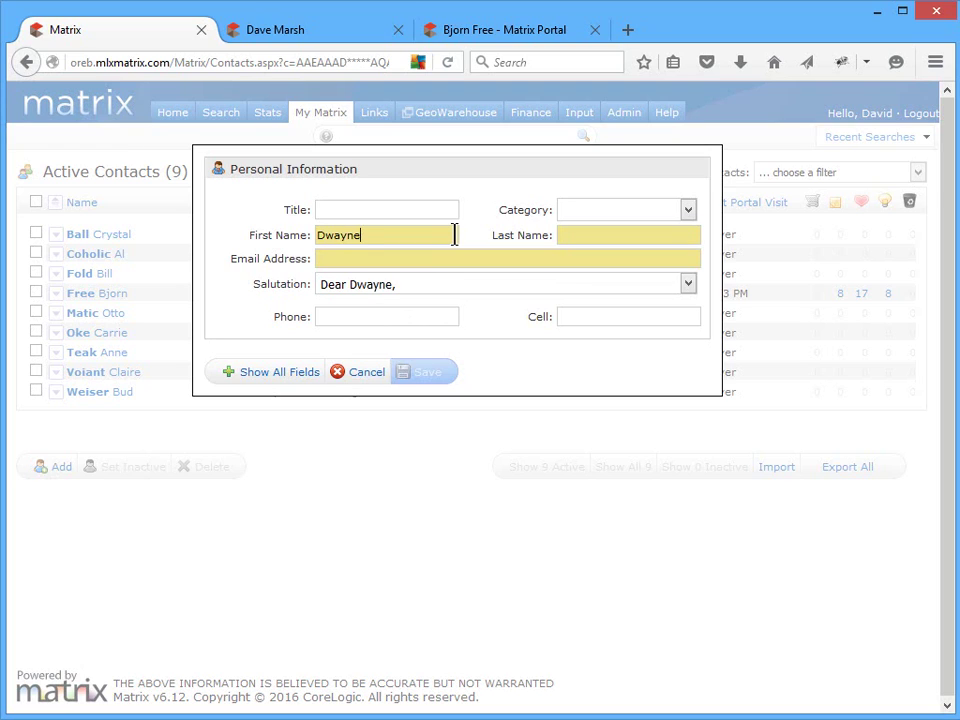
click(688, 234)
text(Pipe)
click(697, 258)
text(mrpipe@buyer.com)
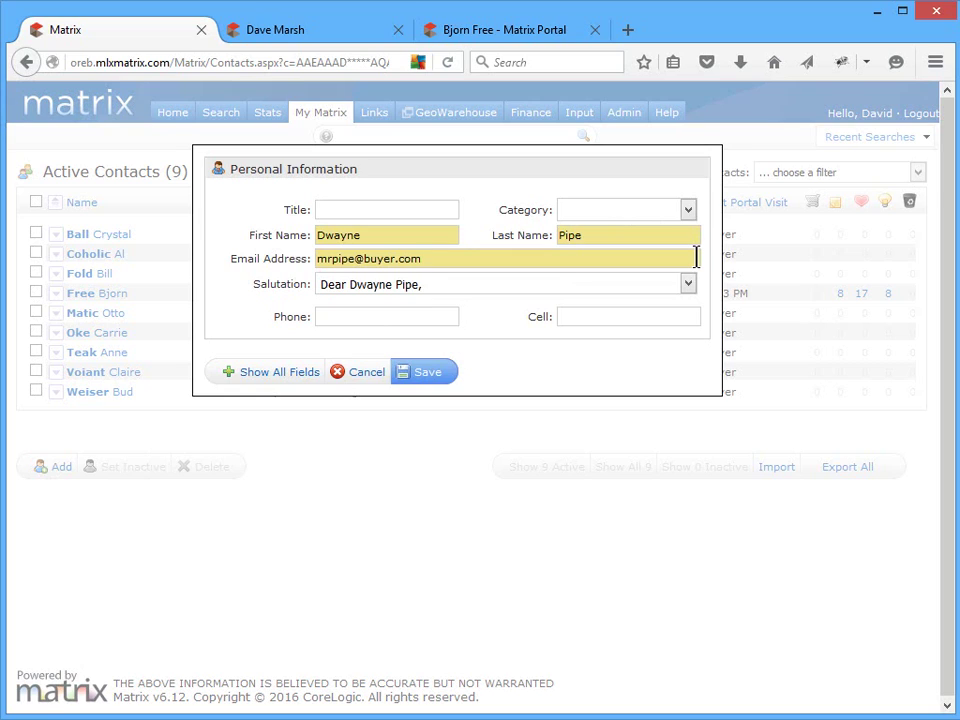
text(, mrspipe@buyer.com)
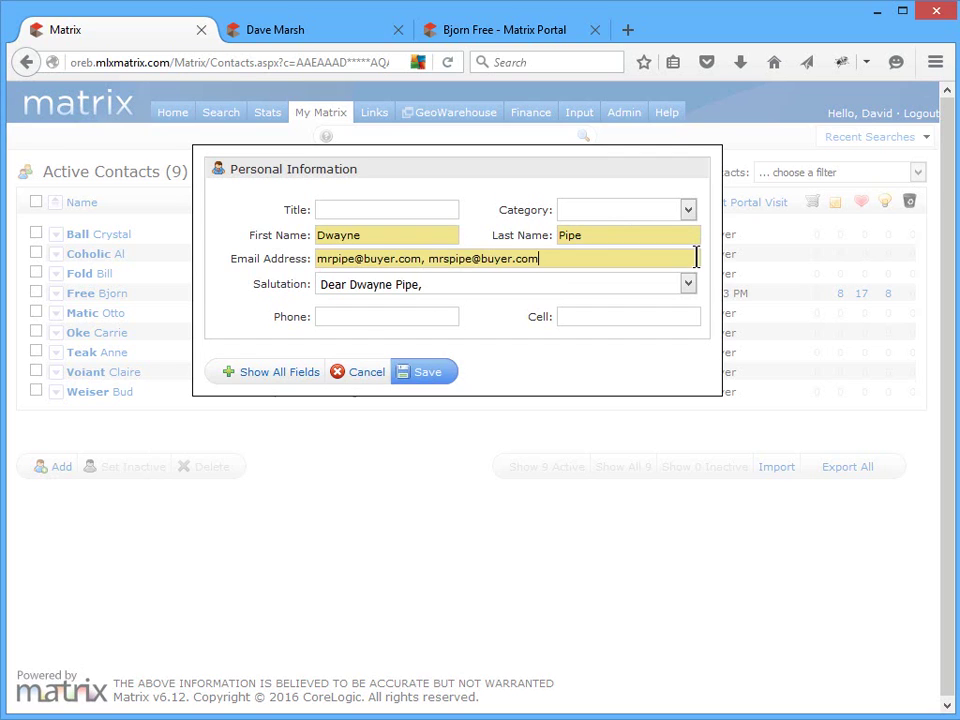
- Show all fields, set the contact's category to Buyer, and save the contact
click(306, 379)
click(630, 210)
click(625, 243)
drag(713, 265, 722, 474)
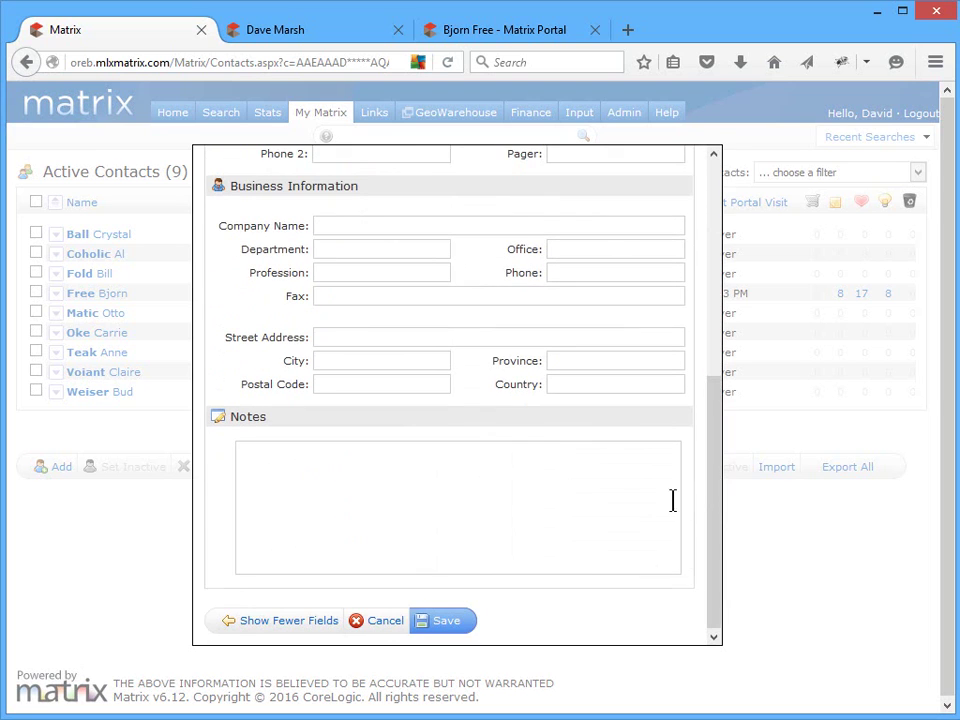
click(432, 628)
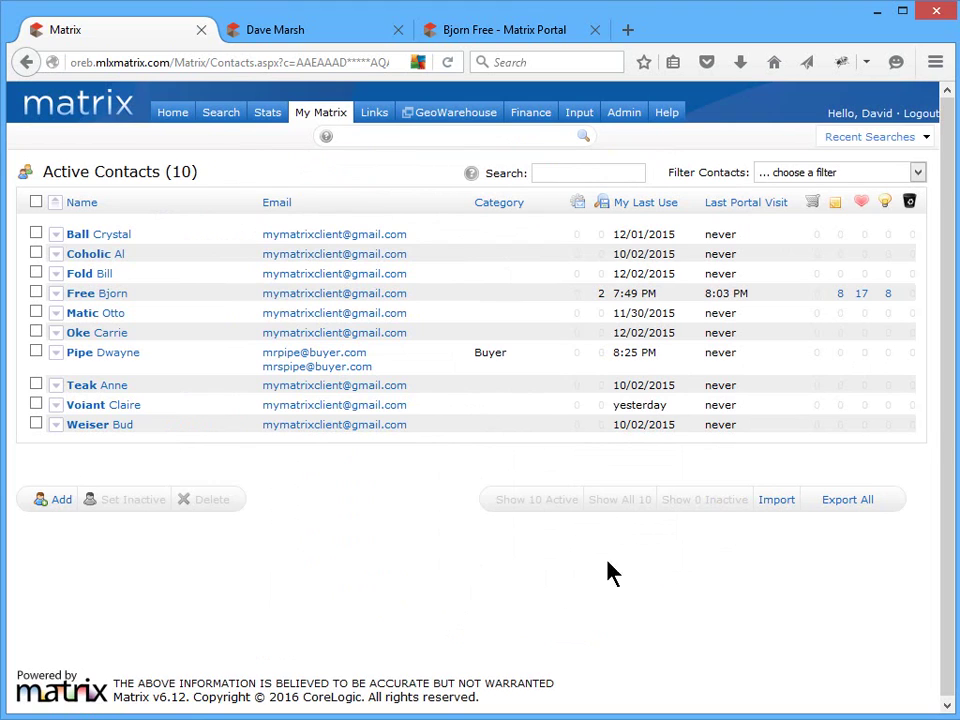
- Import the four contacts from the MatrixContacts.CSV file into Active Contacts
click(777, 503)
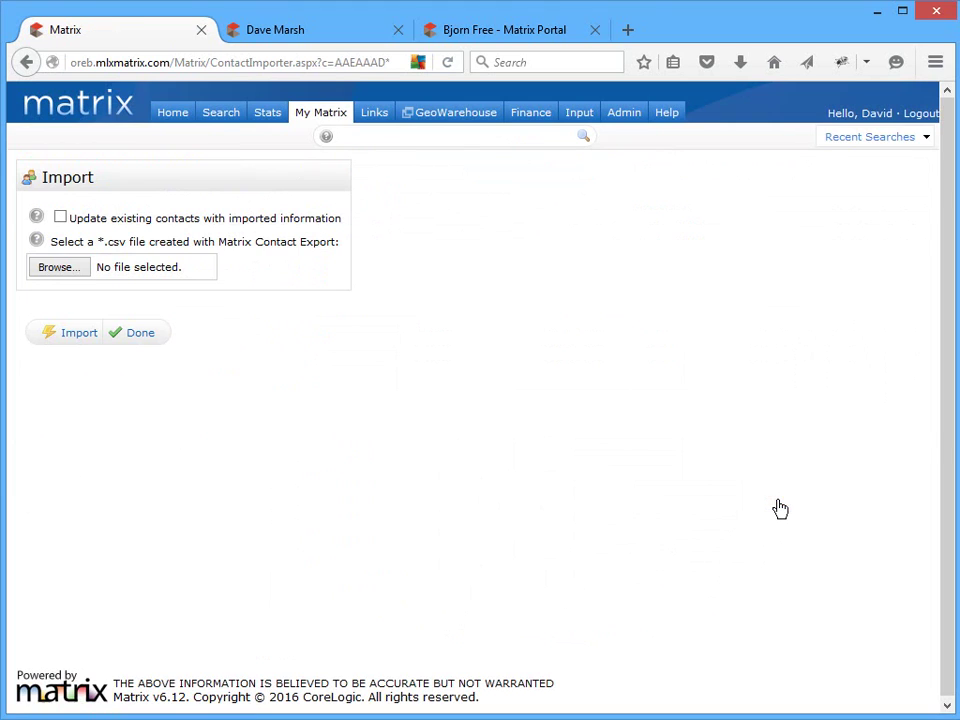
click(78, 268)
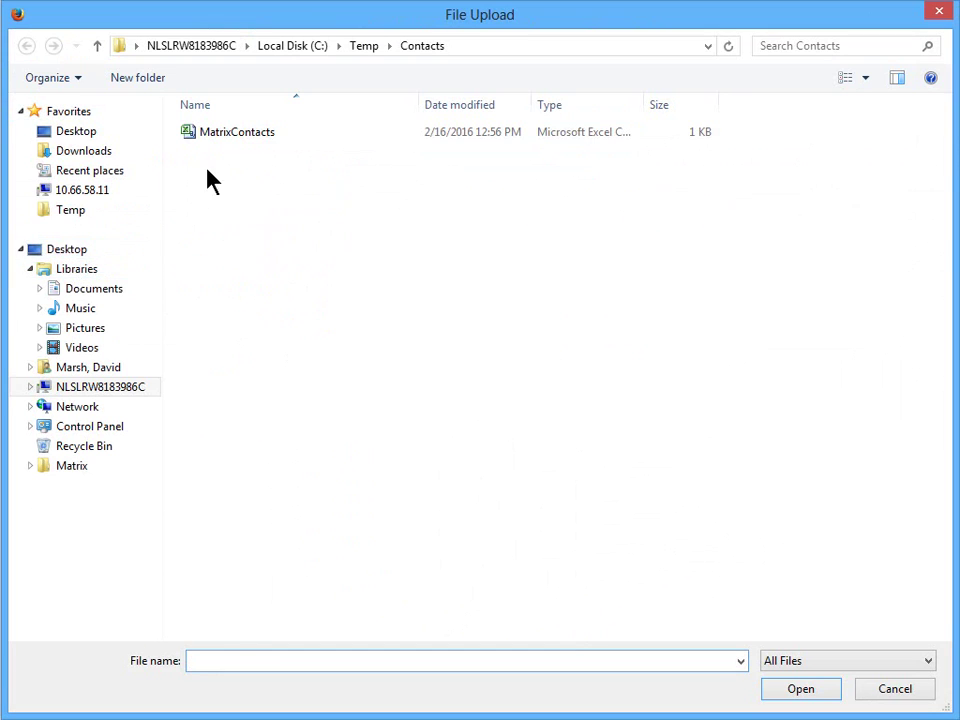
click(237, 132)
click(795, 691)
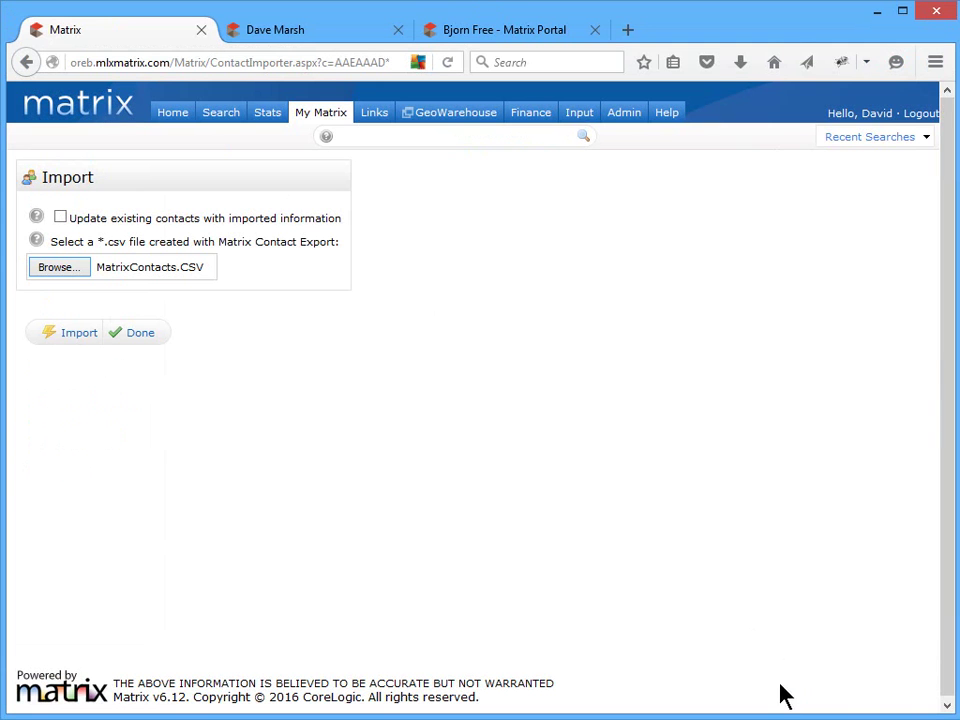
click(80, 332)
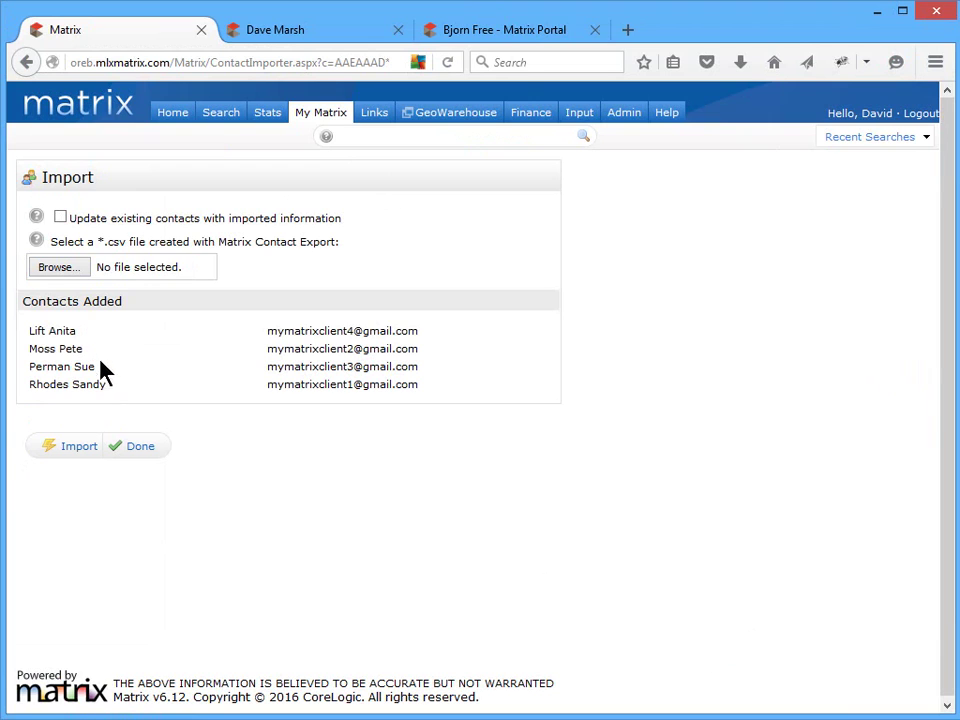
click(145, 449)
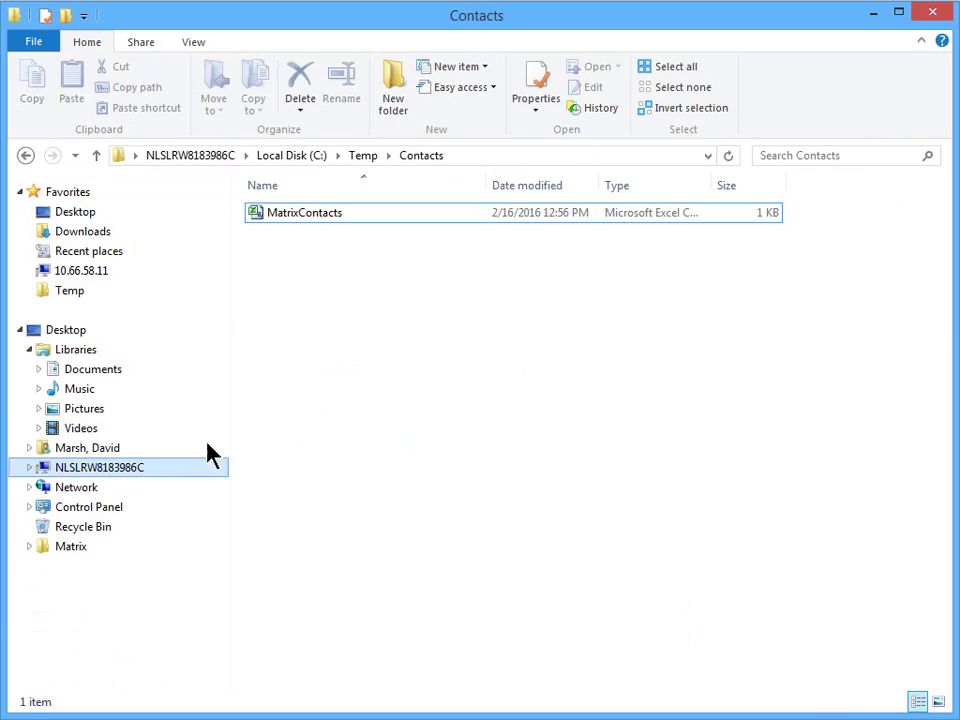
- Open MatrixContacts in Excel, scroll across its columns, and close the workbook
double_click(291, 214)
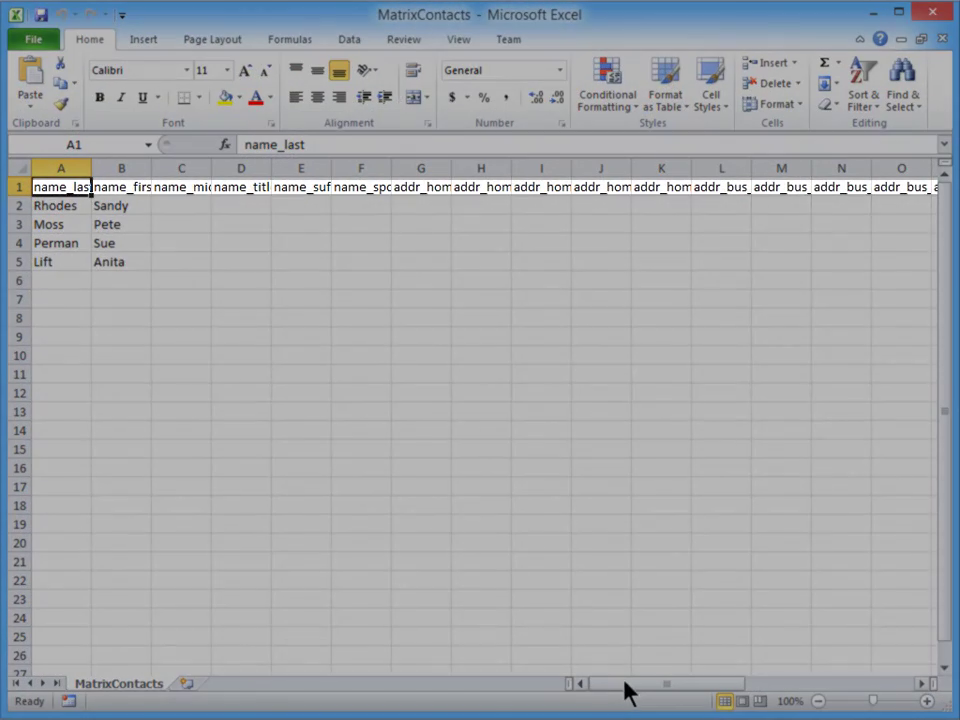
drag(625, 690, 568, 684)
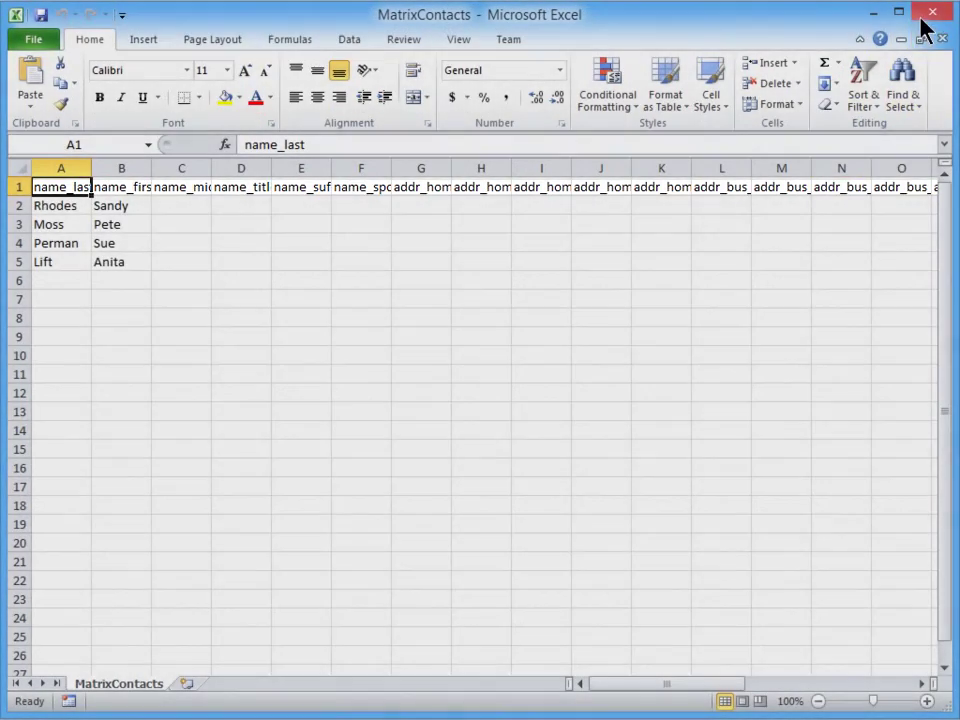
click(928, 16)
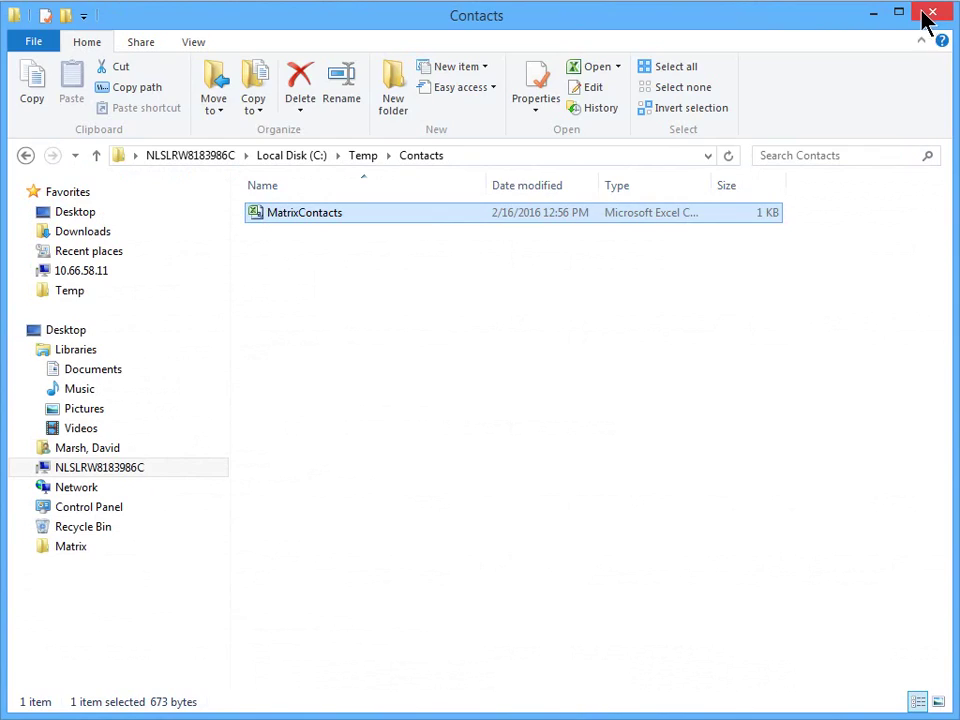
- Select the second-to-last contact and export it, saving the MatrixContacts.CSV download
click(875, 14)
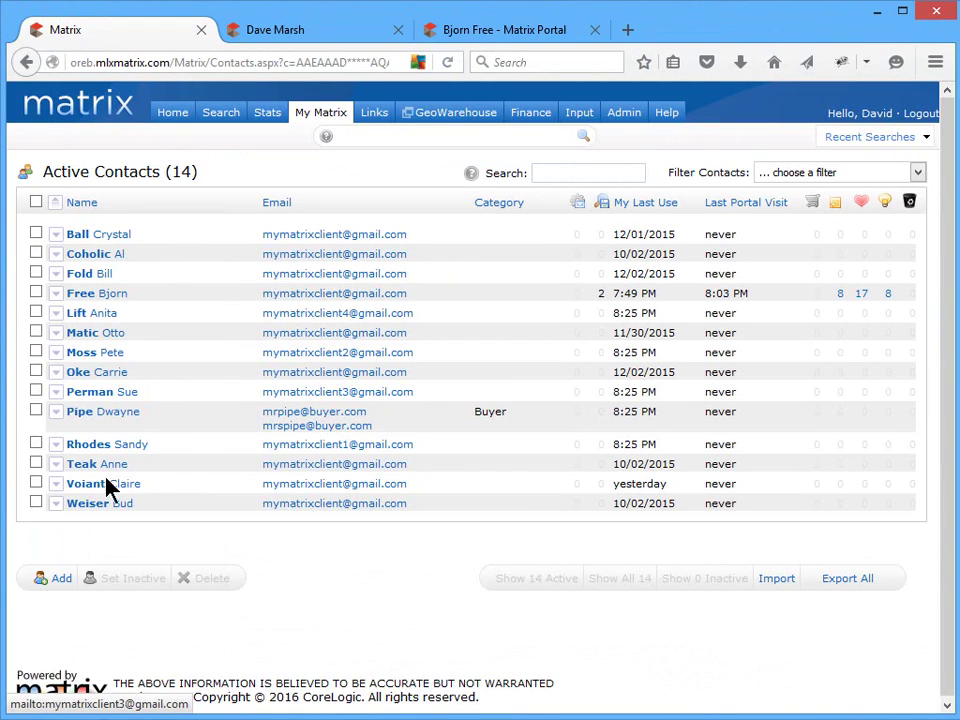
click(35, 484)
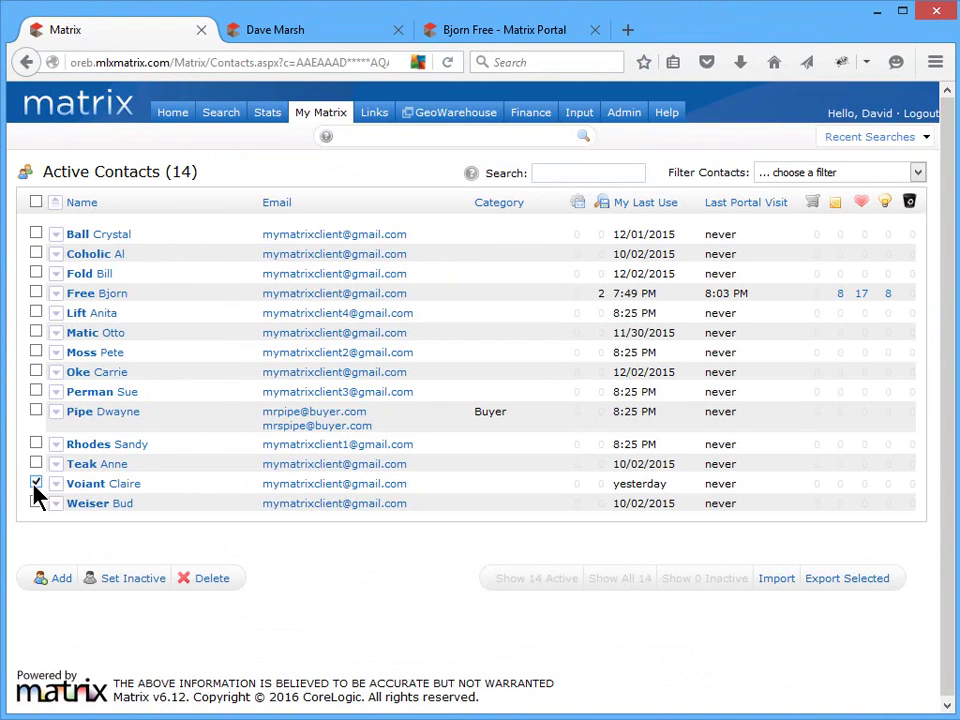
click(823, 580)
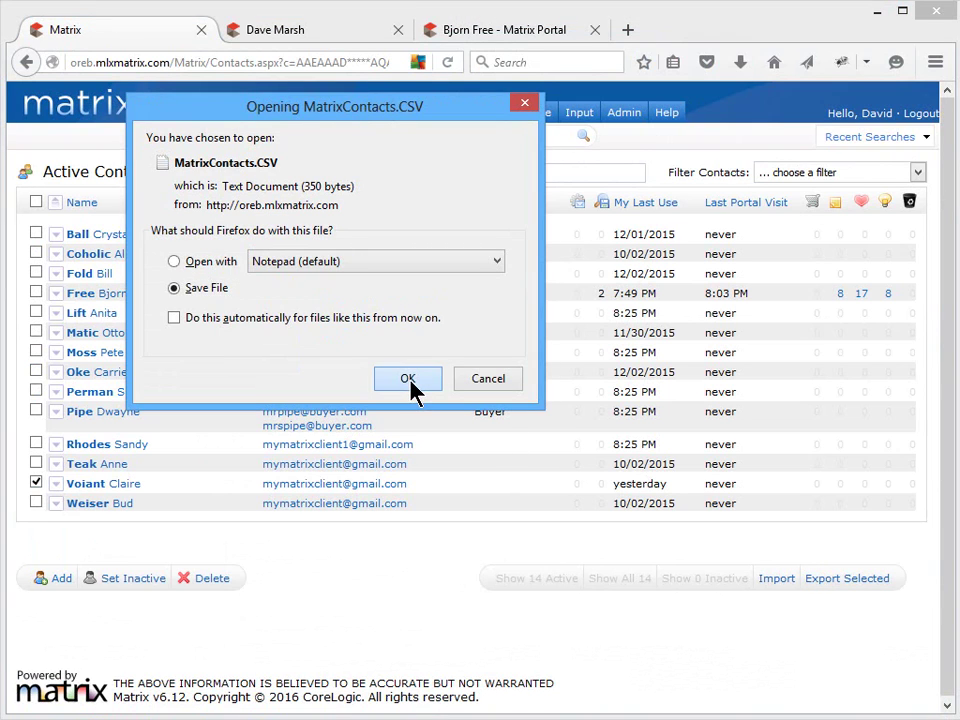
click(410, 381)
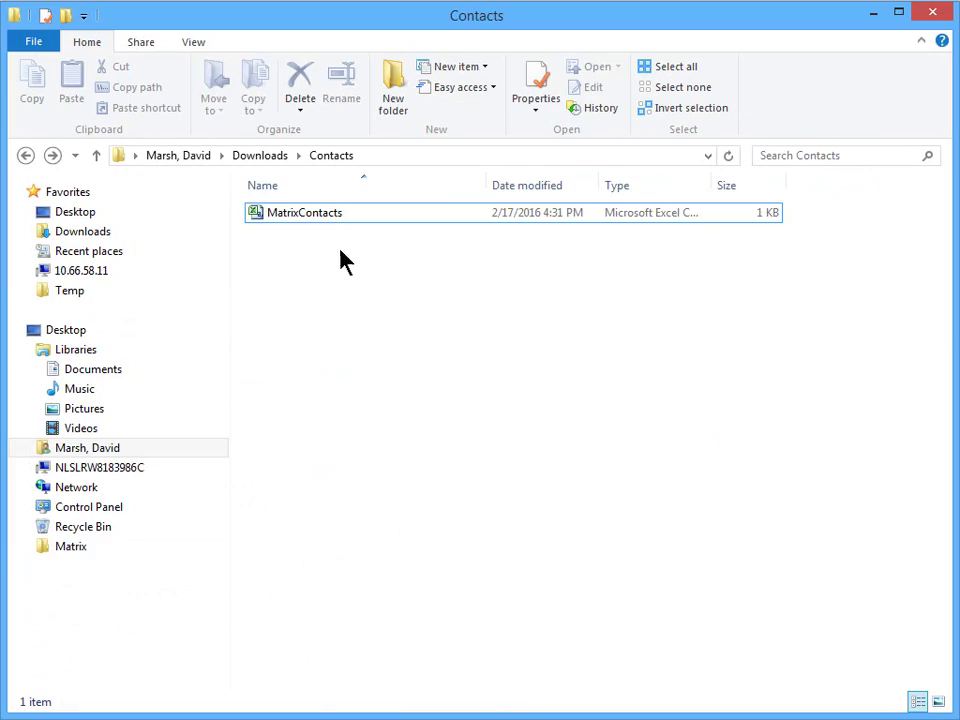
- Open the downloaded MatrixContacts file in Excel and clear the contact data in row 2
click(349, 221)
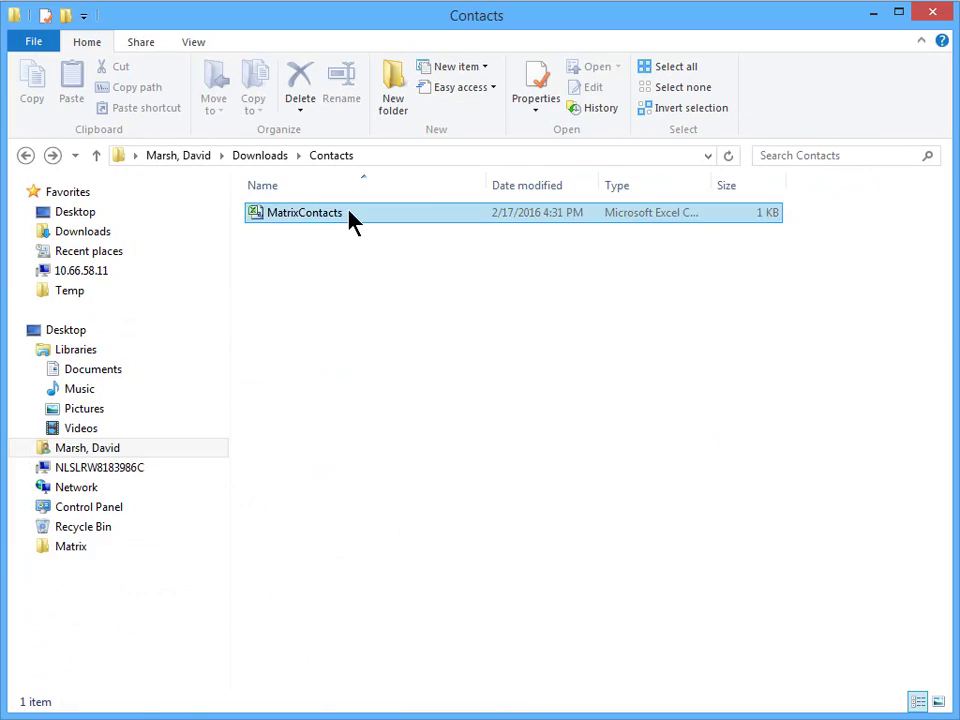
double_click(349, 221)
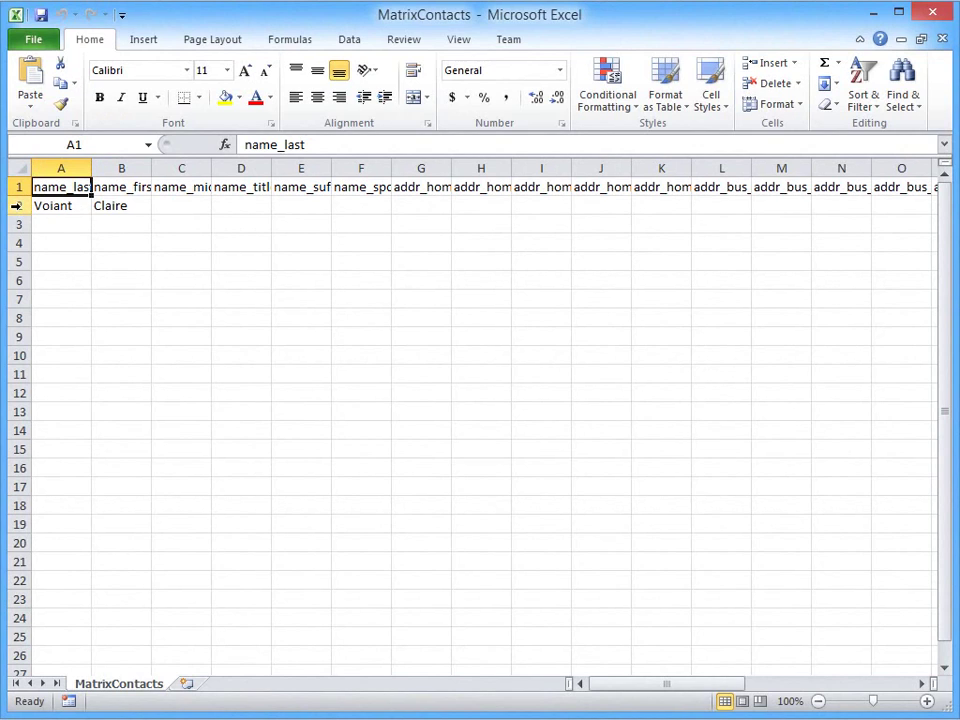
click(17, 205)
key(Delete)
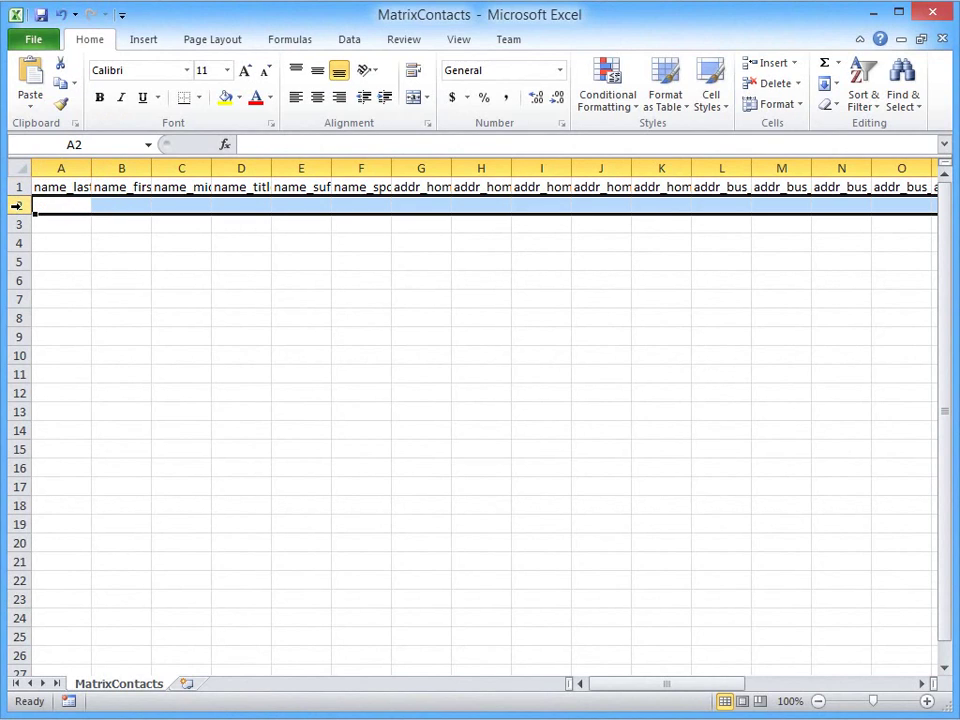
- Autofit columns A, B and C to their headers, then hide the spreadsheet window
double_click(91, 168)
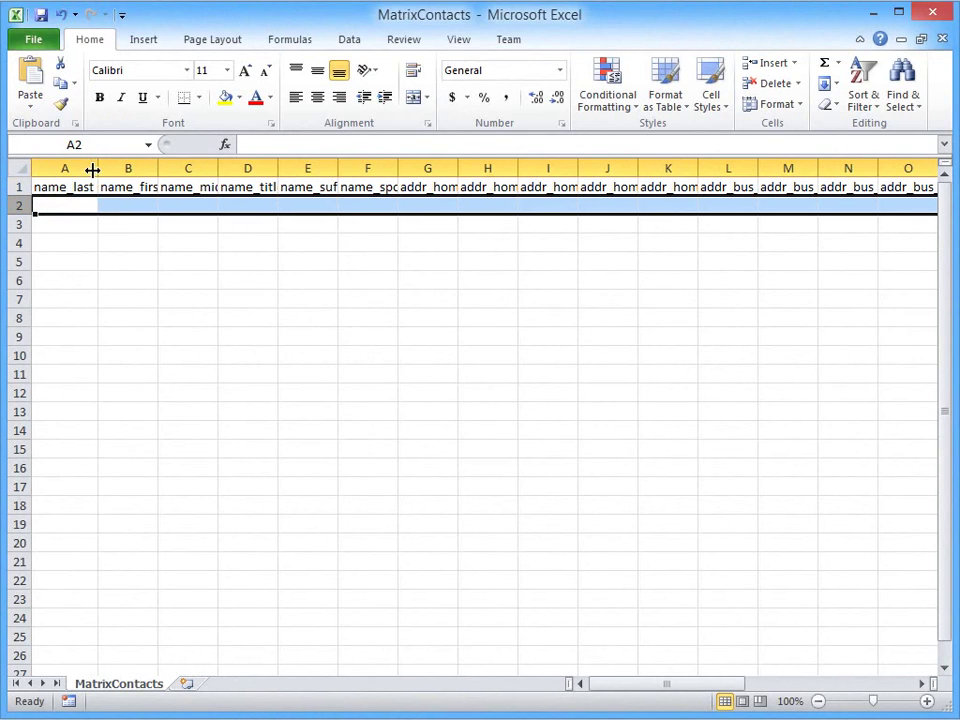
double_click(159, 168)
double_click(226, 168)
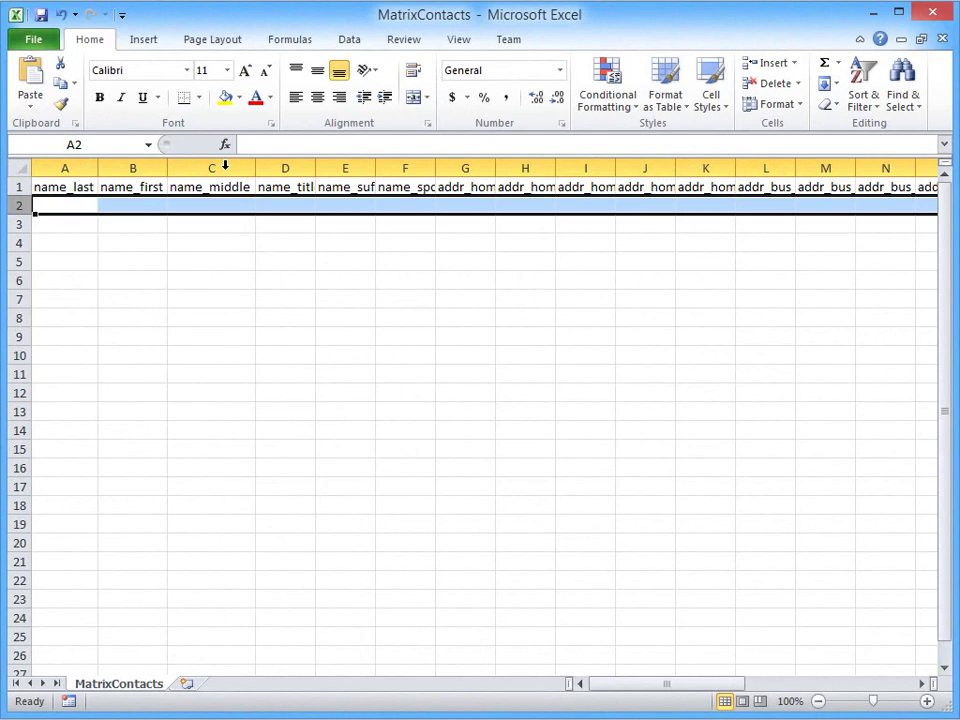
click(870, 14)
- Expand the Buyer contact's row, open Edit Contact, and cancel the Personal Information dialog unchanged
click(870, 14)
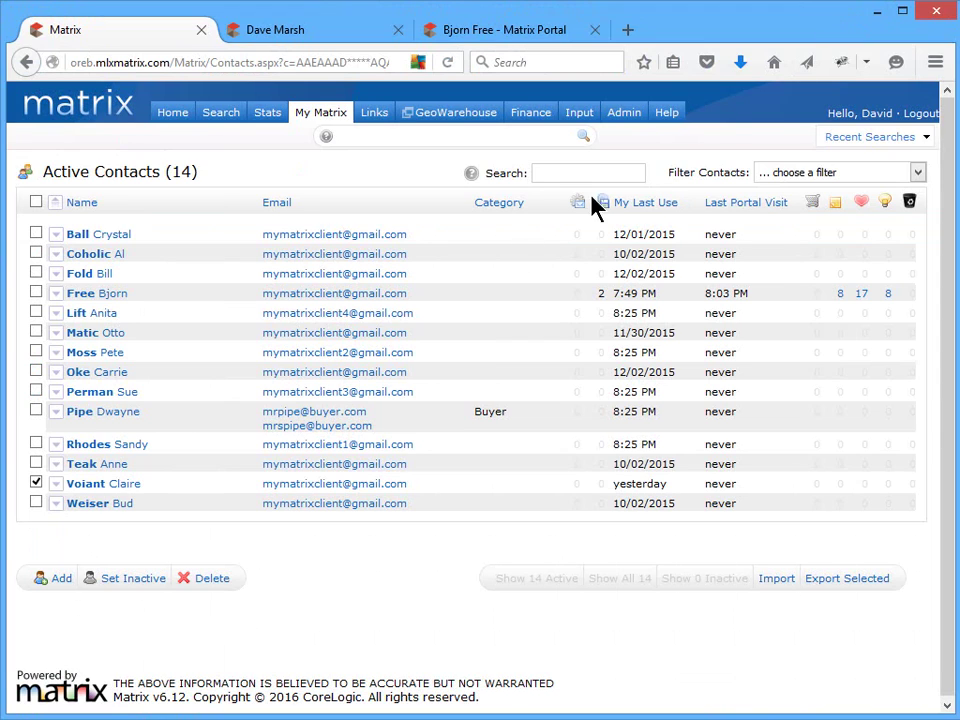
click(58, 416)
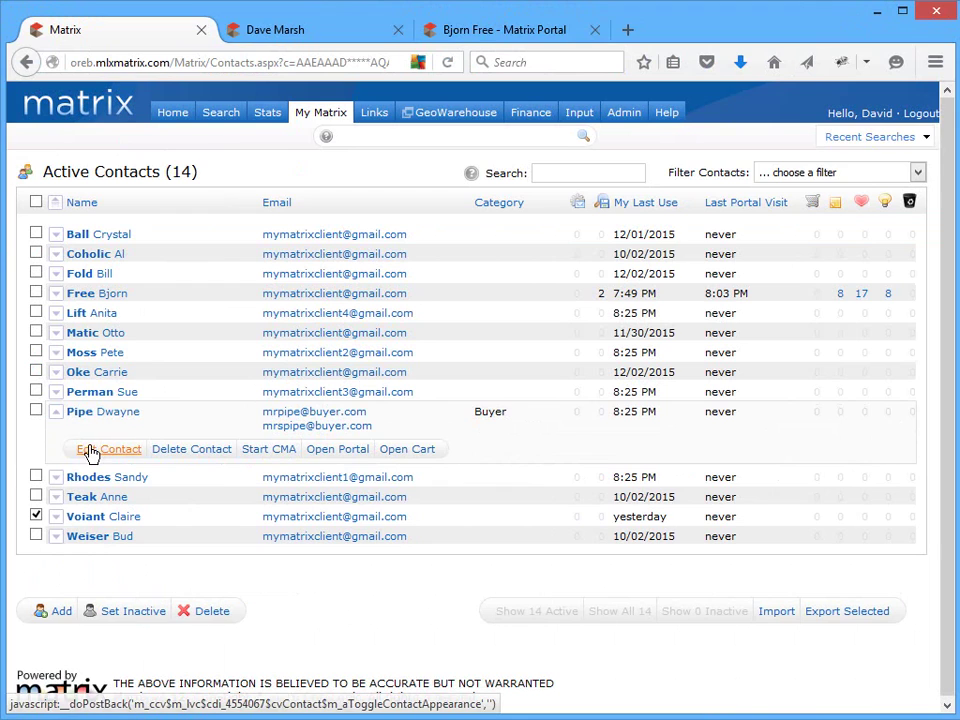
click(91, 453)
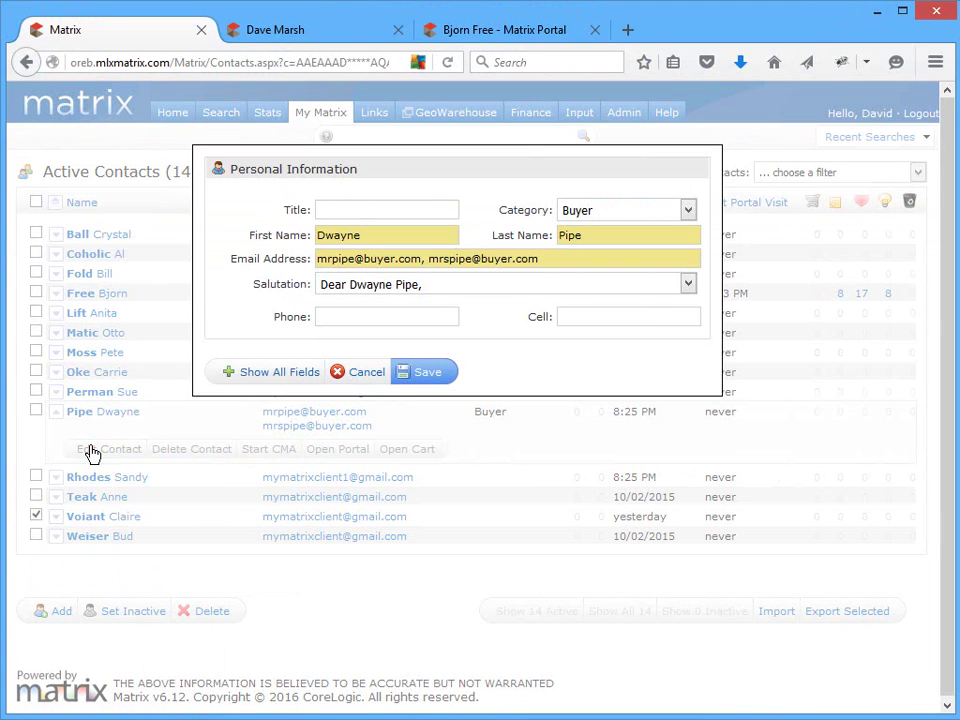
click(365, 372)
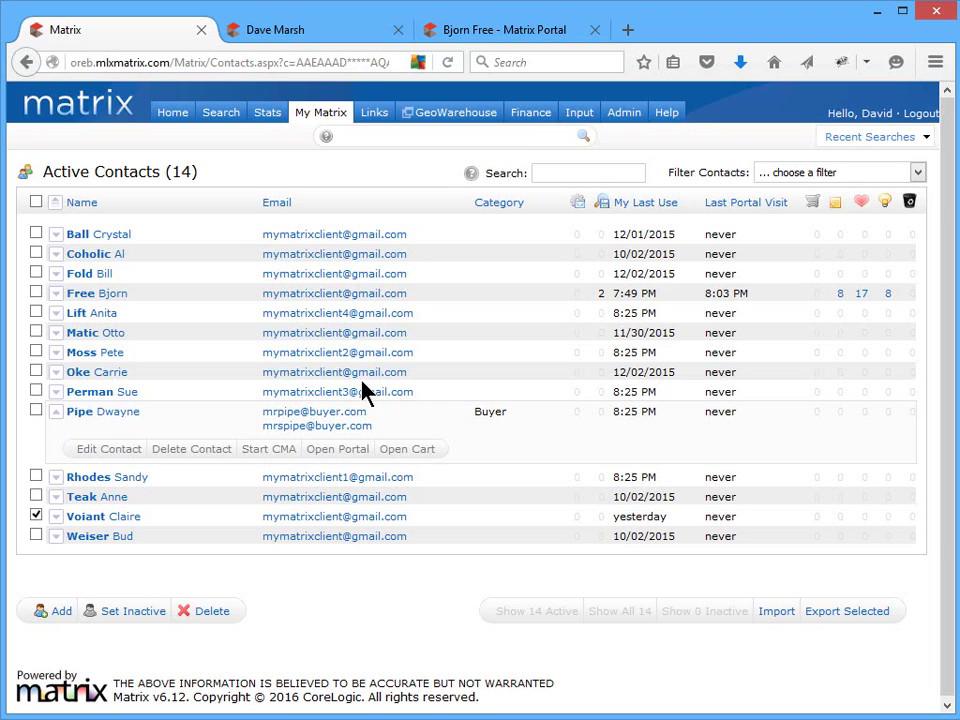
- Review the imported saved search's criteria in the Saved Searches list
mouse_move(341, 118)
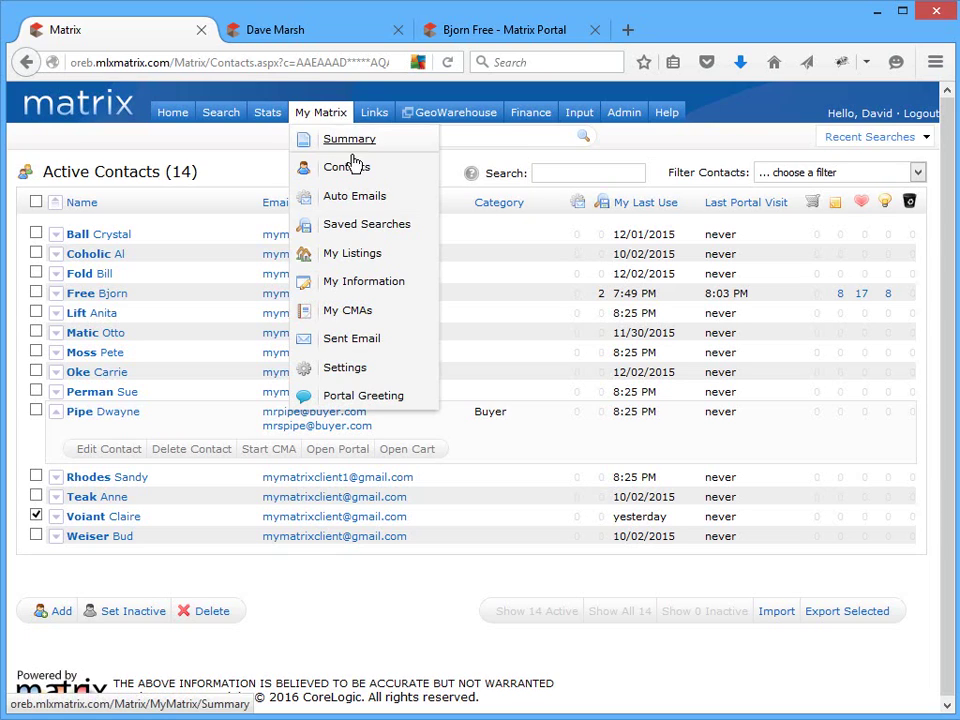
click(399, 232)
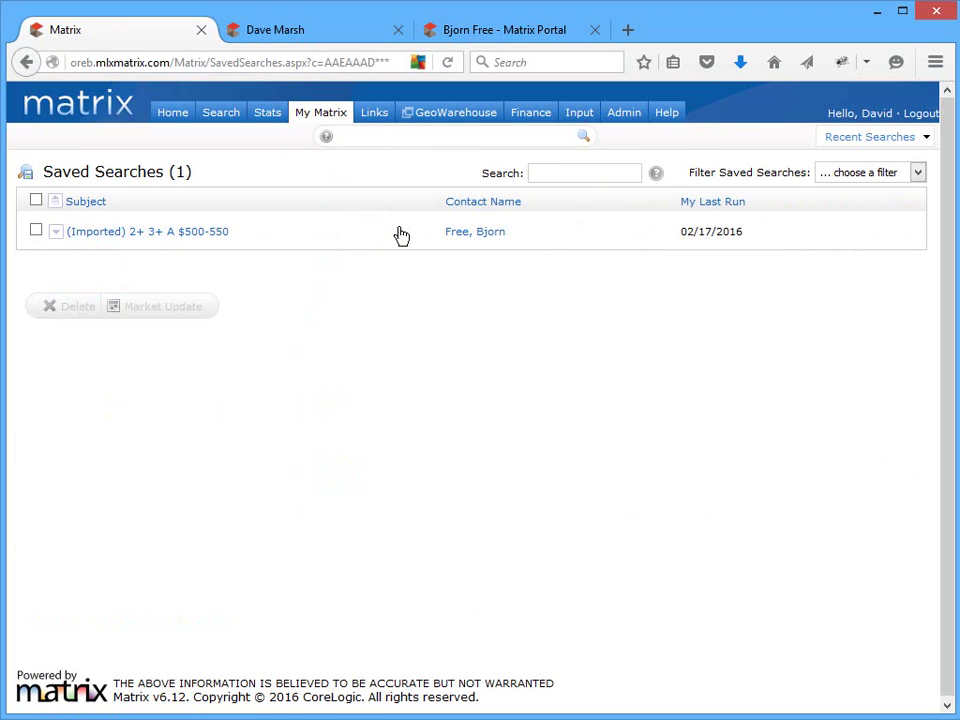
click(57, 233)
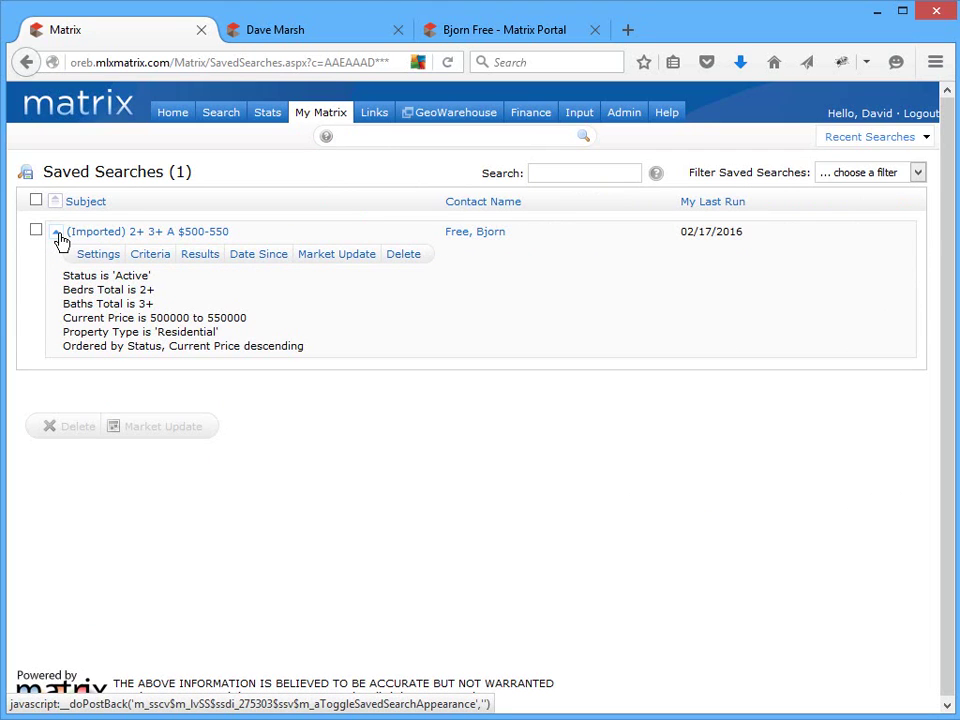
- Open Settings for '(Imported) 2+ 3+ A $500-550' under the client contact's saved searches
mouse_move(328, 116)
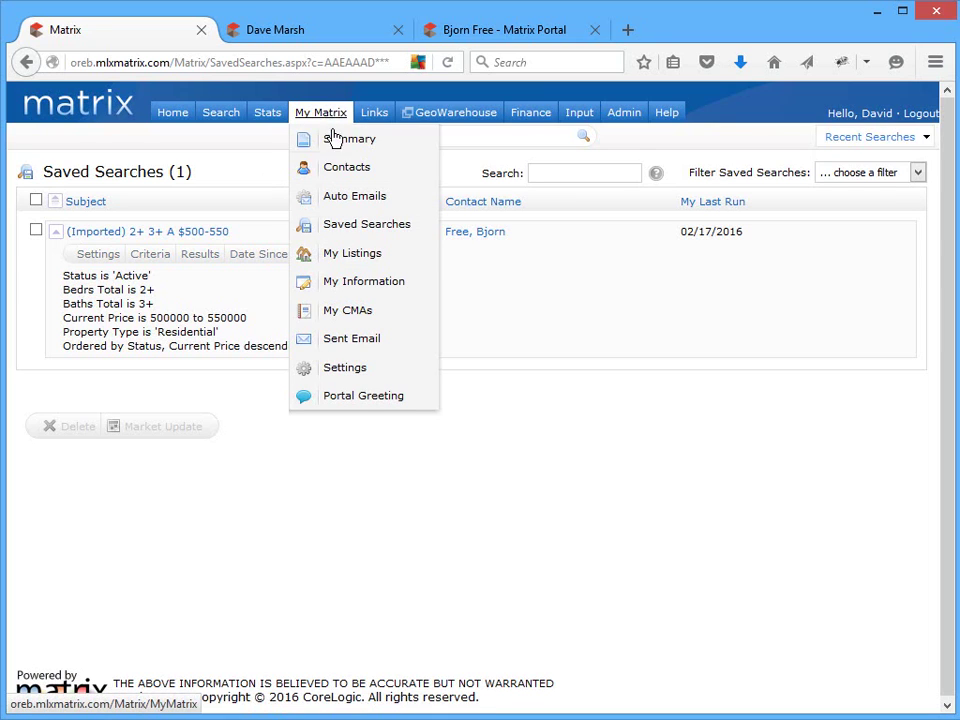
click(350, 170)
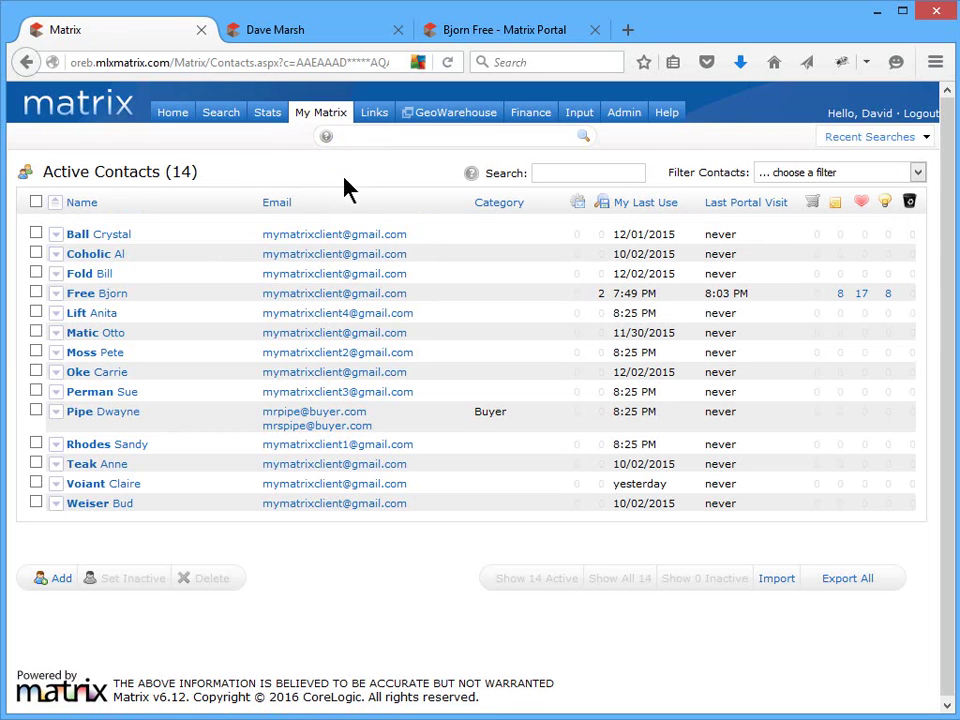
click(53, 296)
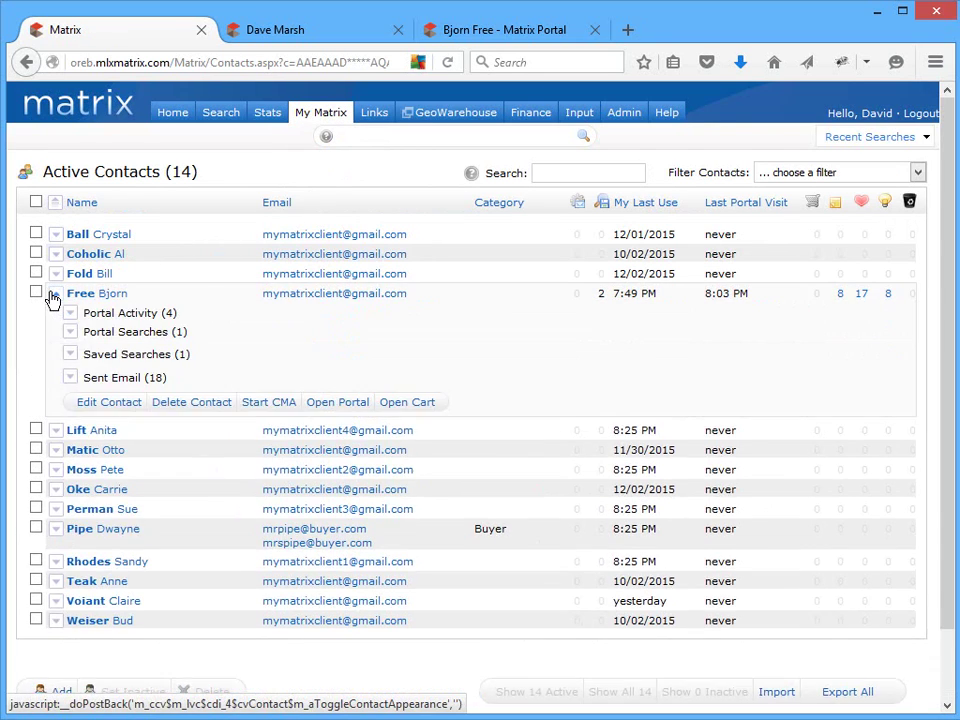
click(70, 356)
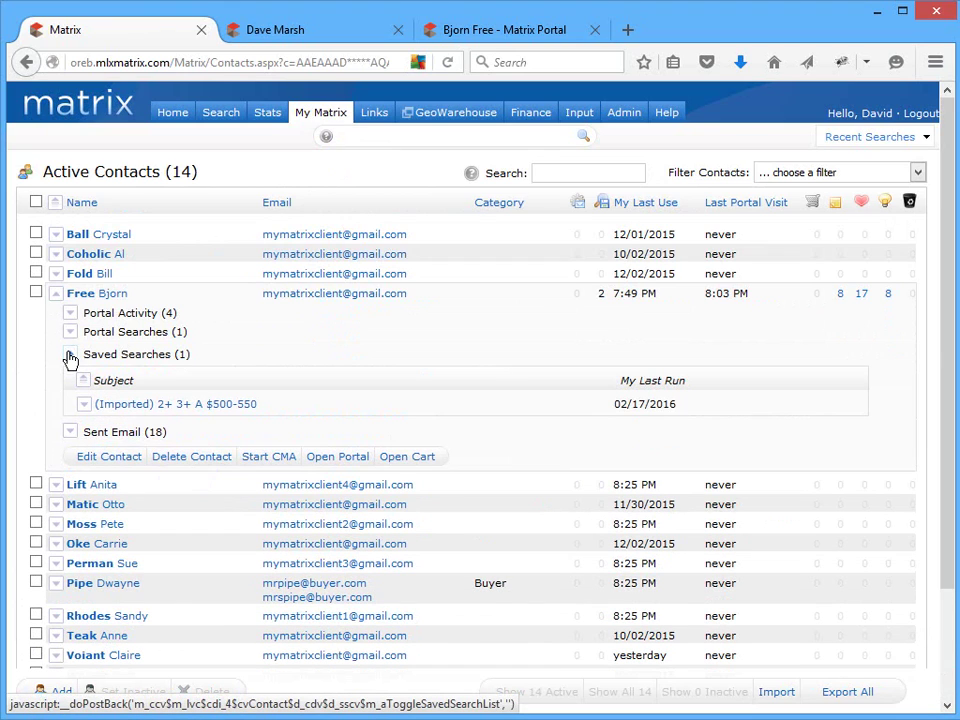
click(85, 408)
click(119, 427)
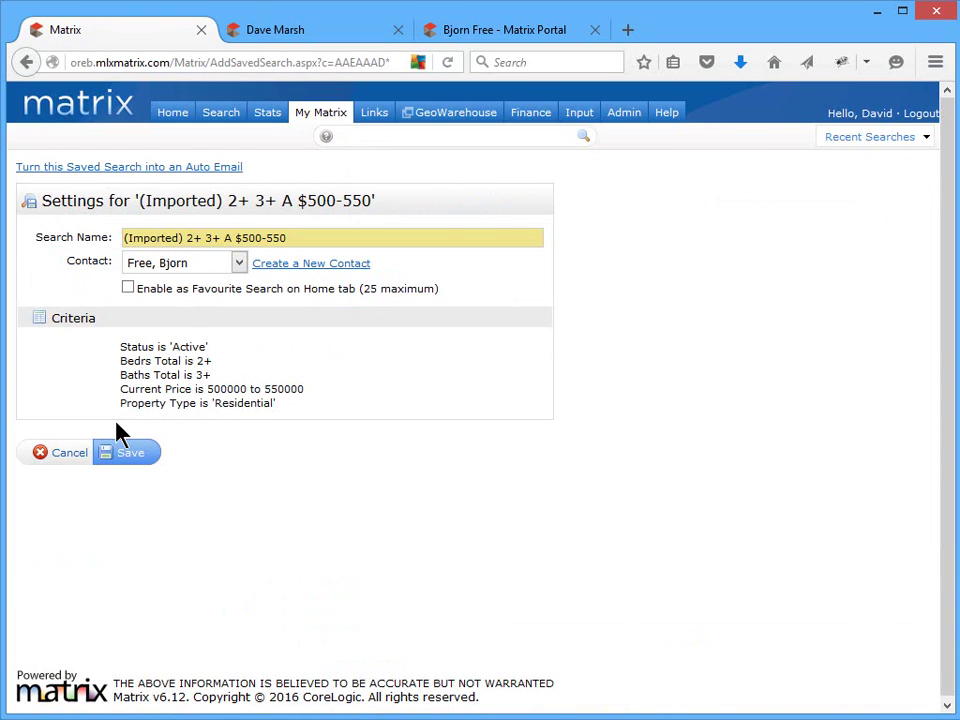
- Save the search as an auto email with subject 'High-end Homes for <client's first name>!', then view it under the contact
click(124, 167)
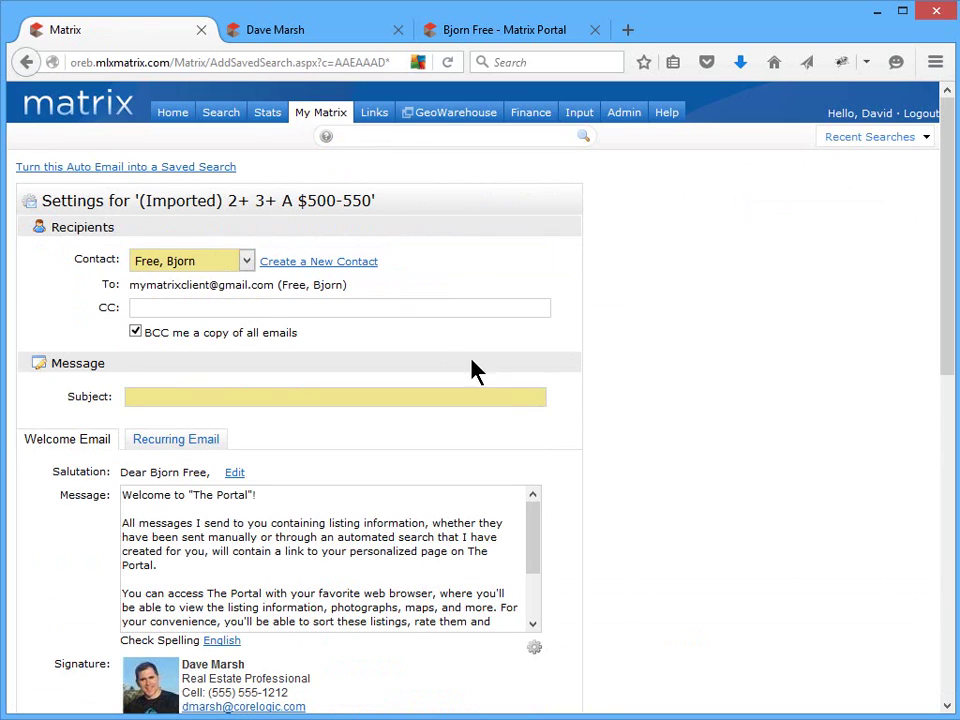
click(529, 401)
text(High-end Homes for Bjorn!)
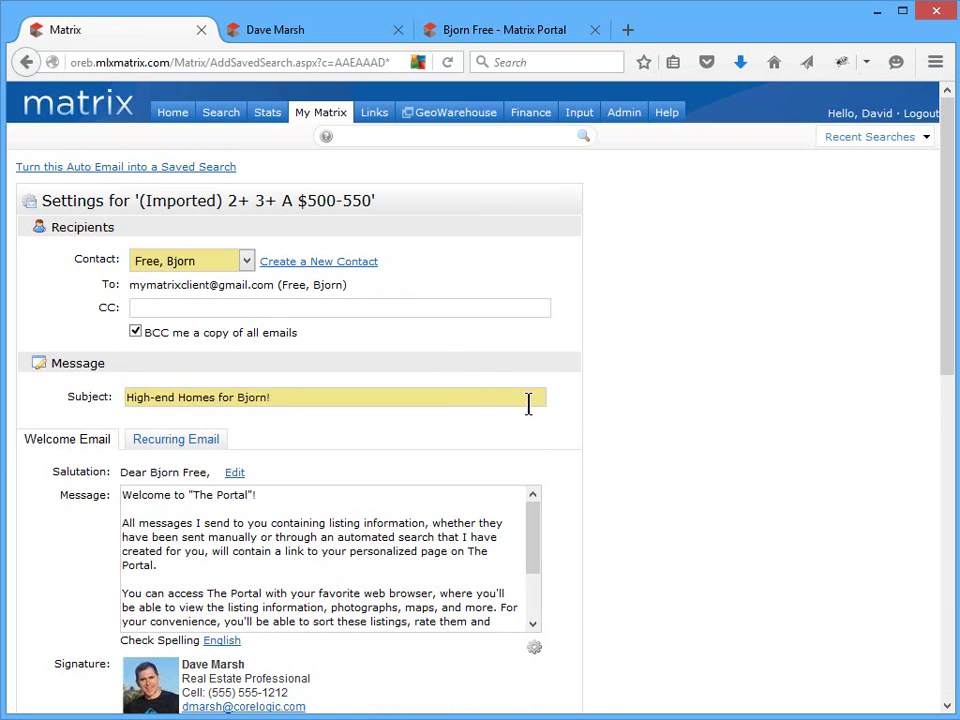
drag(952, 362, 932, 686)
click(130, 631)
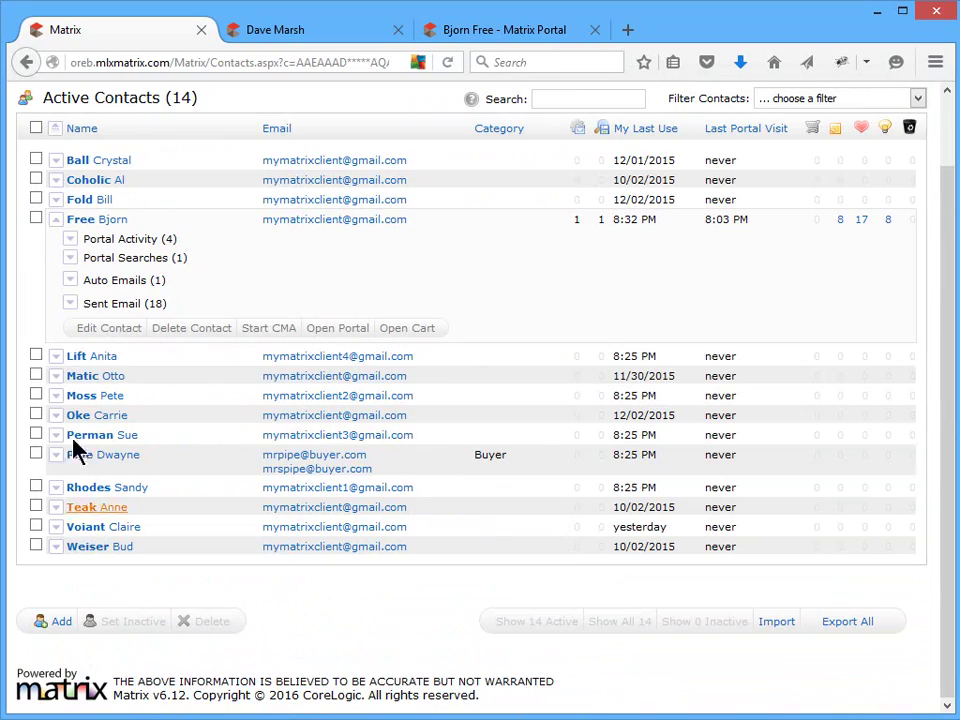
click(68, 282)
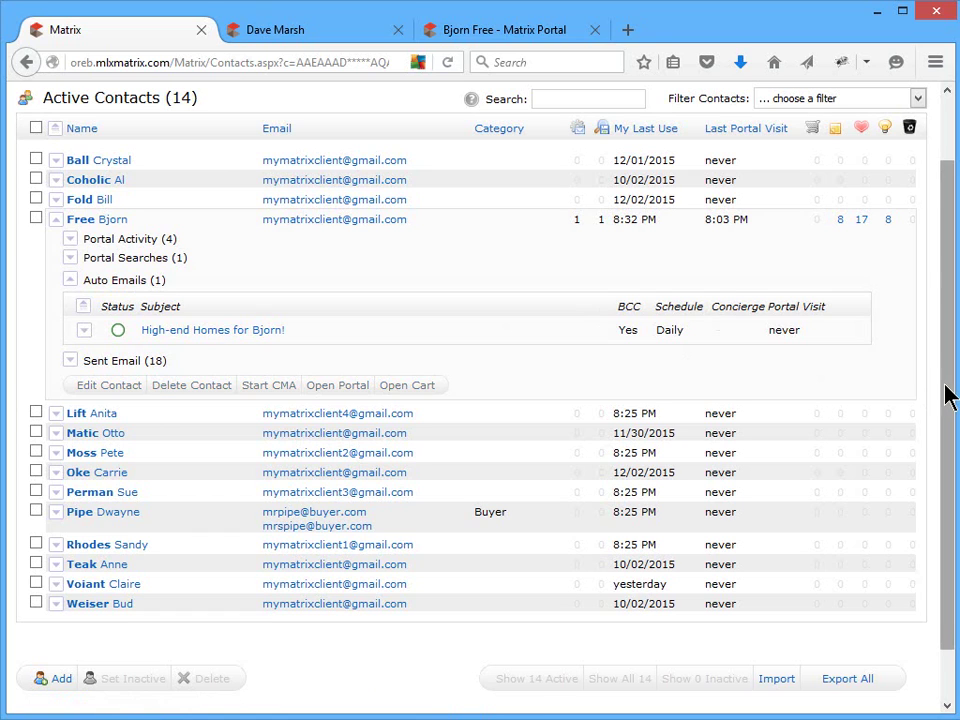
drag(949, 396, 950, 280)
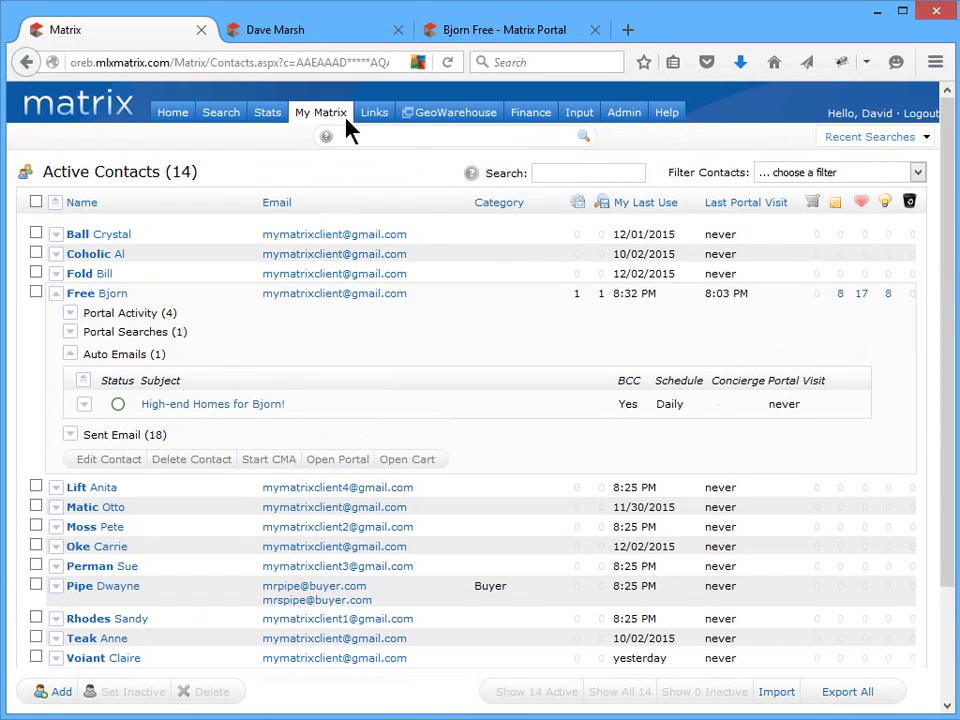
- Start a new team in Team Settings and enter the new member's MLS user ID
mouse_move(340, 118)
click(335, 368)
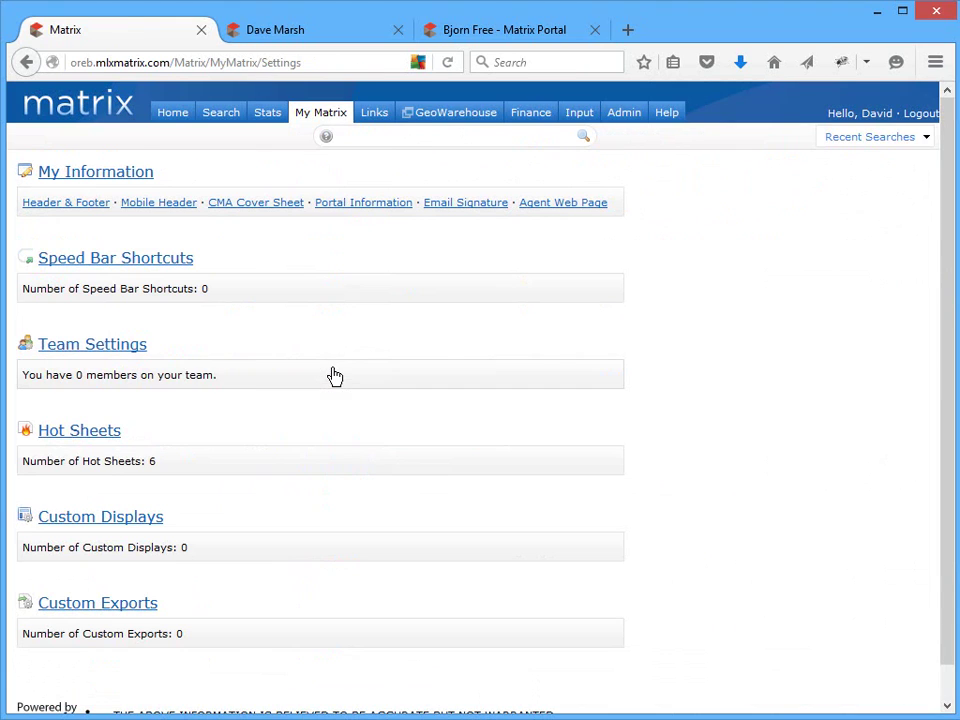
click(140, 353)
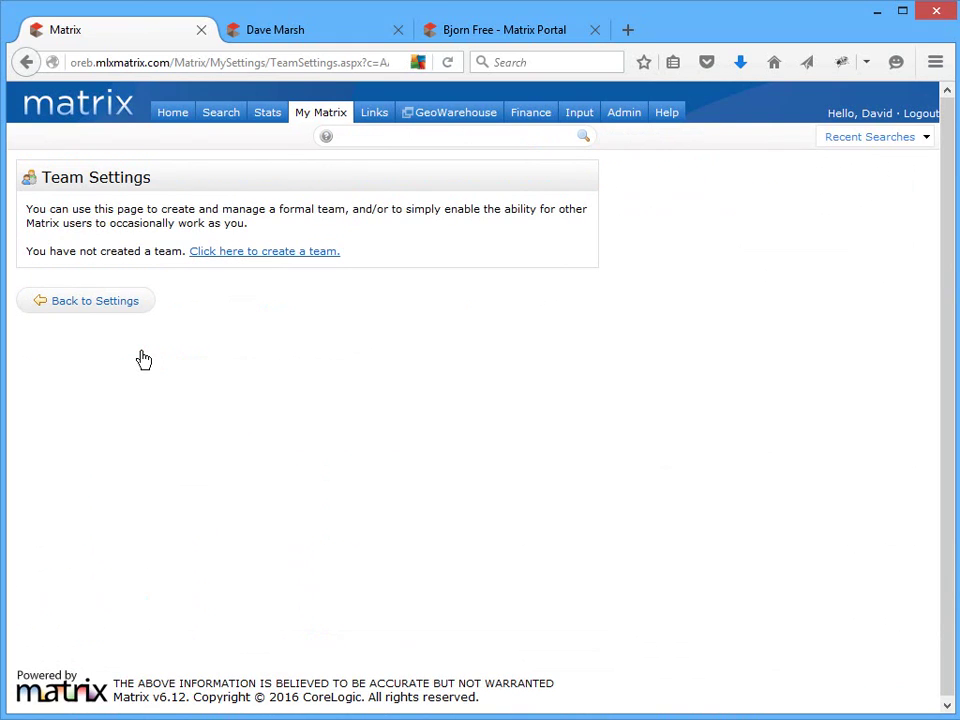
click(313, 253)
click(349, 279)
text(KELW01)
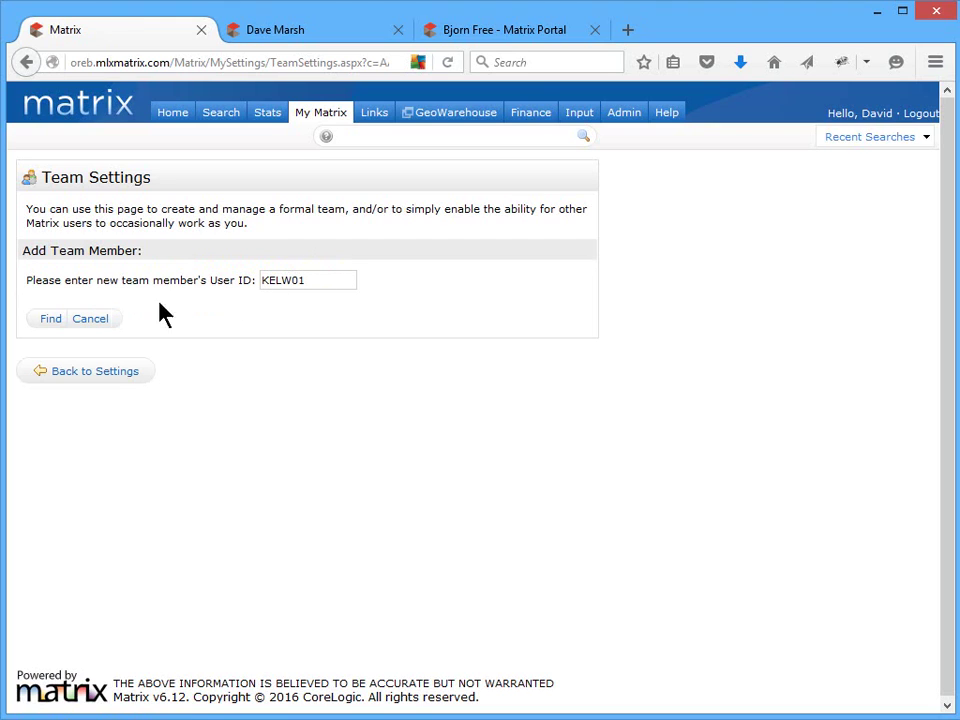
- Find the member by user ID and give them 'Work on Behalf of me' permission
click(45, 321)
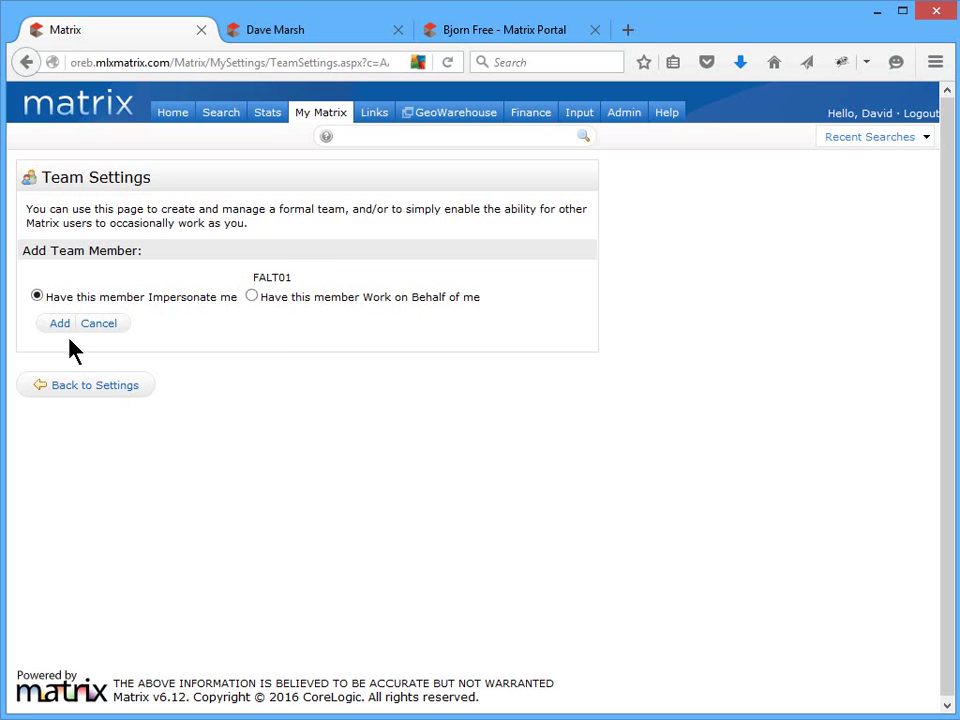
click(252, 297)
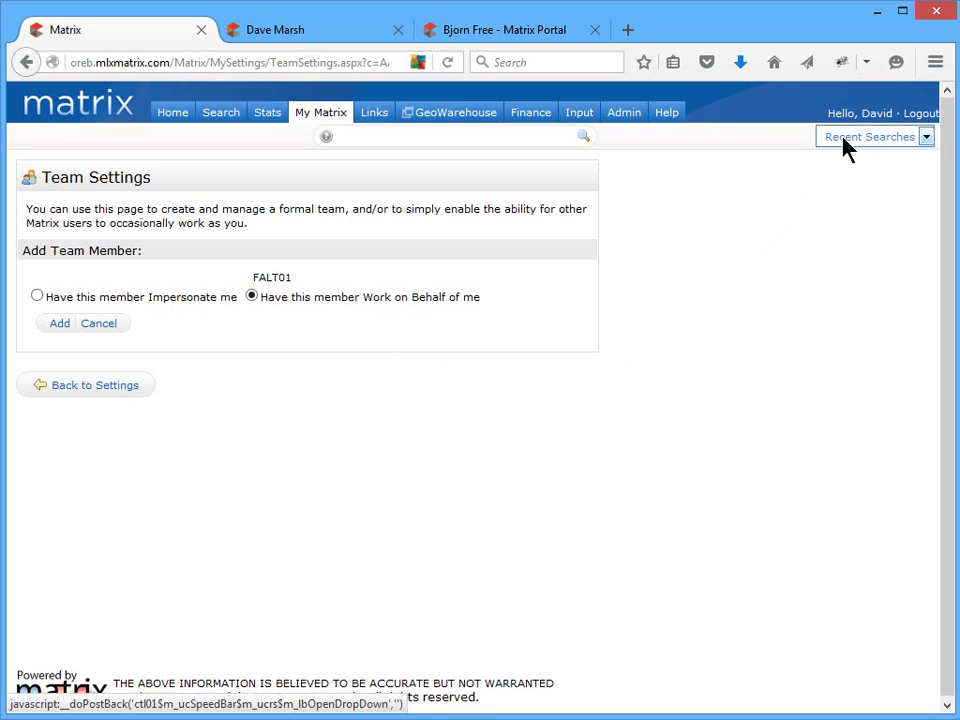
mouse_move(853, 122)
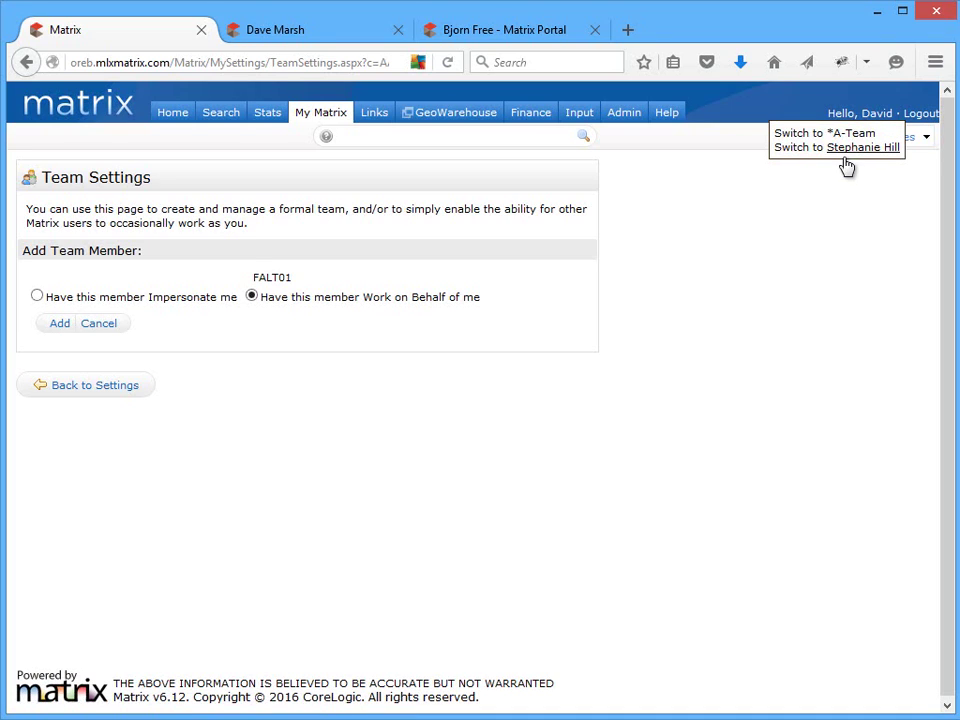